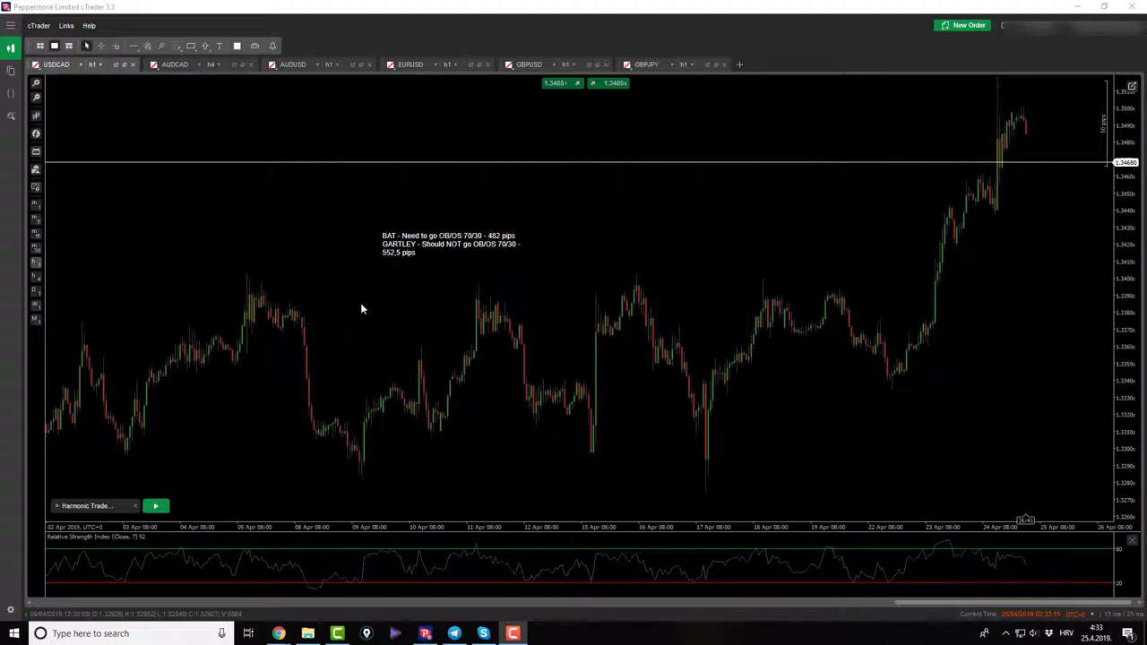
Step: Move the BAT/GARTLEY note to the upper right, zoom into recent USDCAD candles and enable the crosshair
{"action": "left_click_drag", "start_coordinate": [616, 267], "coordinate": [984, 179]}
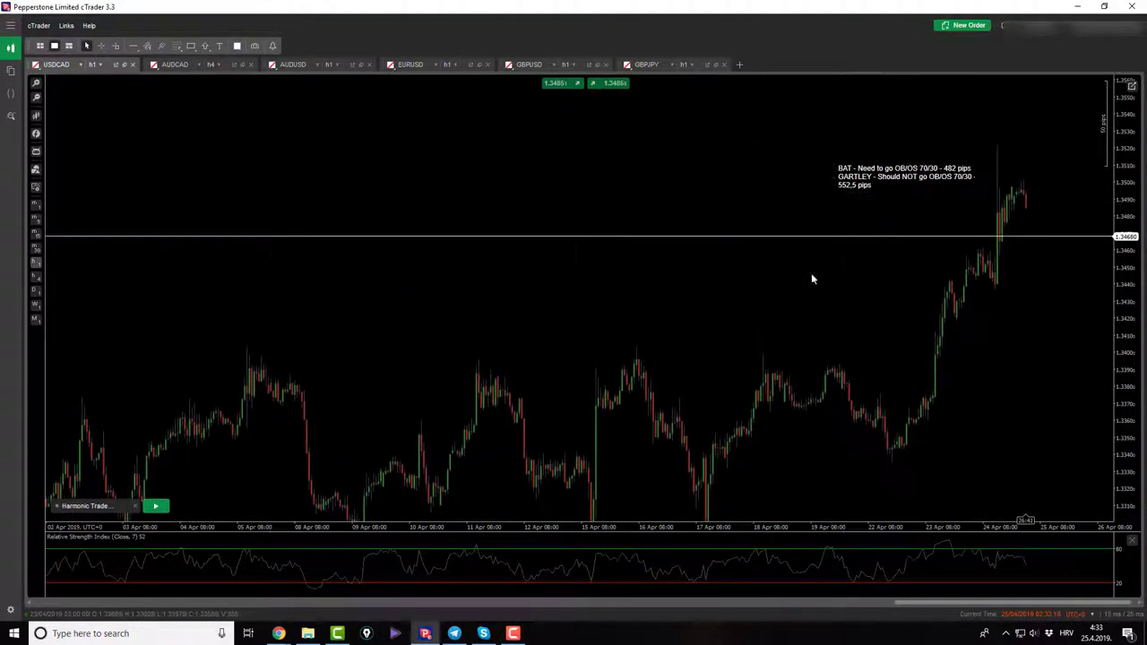
{"action": "left_click", "coordinate": [36, 83]}
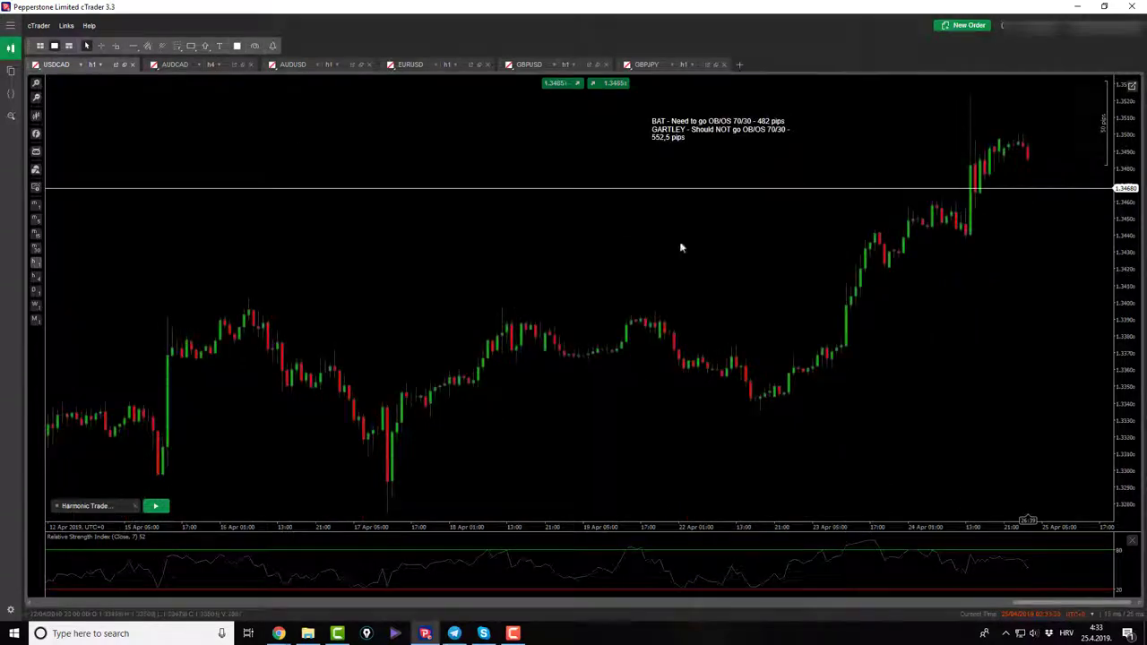
{"action": "left_click", "coordinate": [103, 48]}
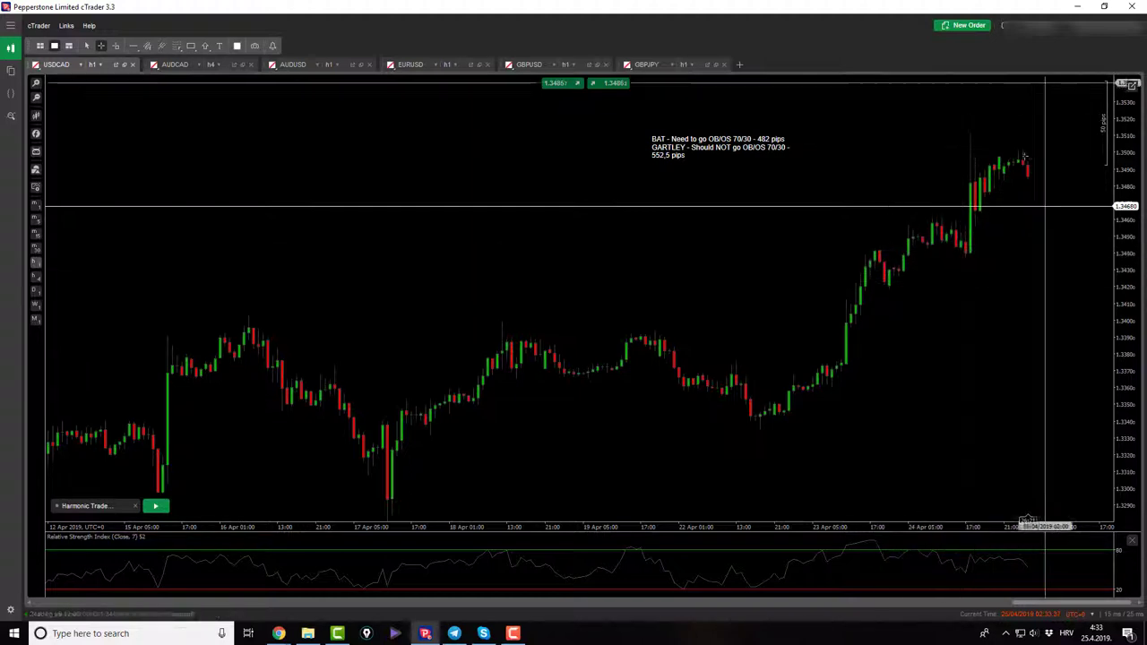
Step: View USDCAD on daily, then 4-hour, then back to hourly candles, settling the note at upper right
{"action": "left_click", "coordinate": [36, 291]}
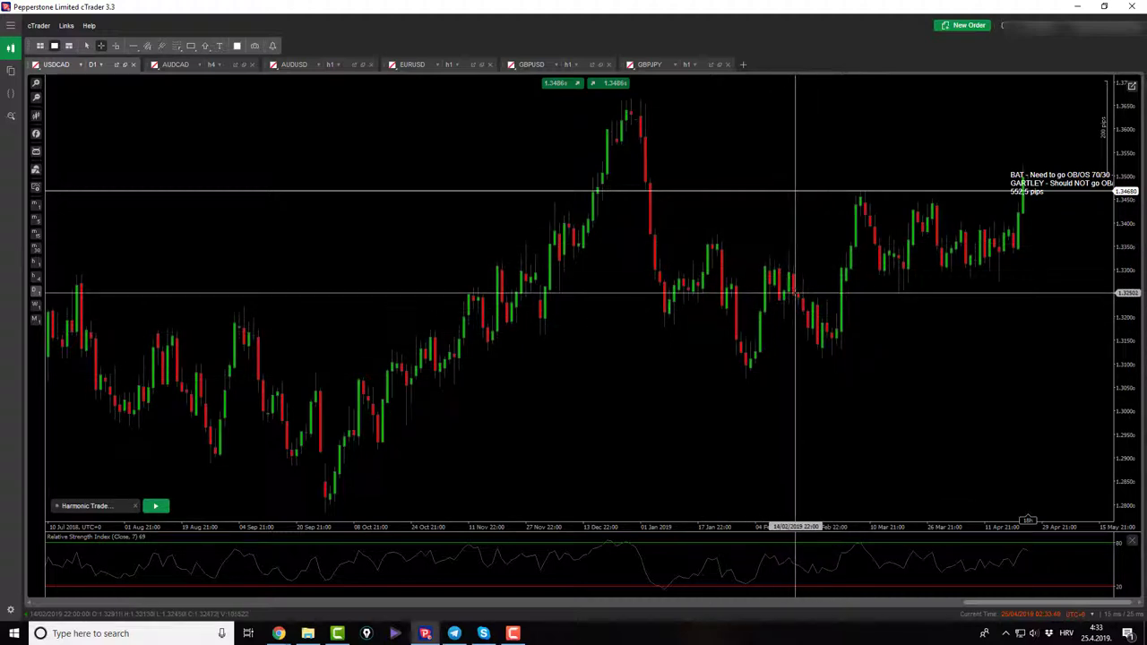
{"action": "left_click", "coordinate": [992, 180]}
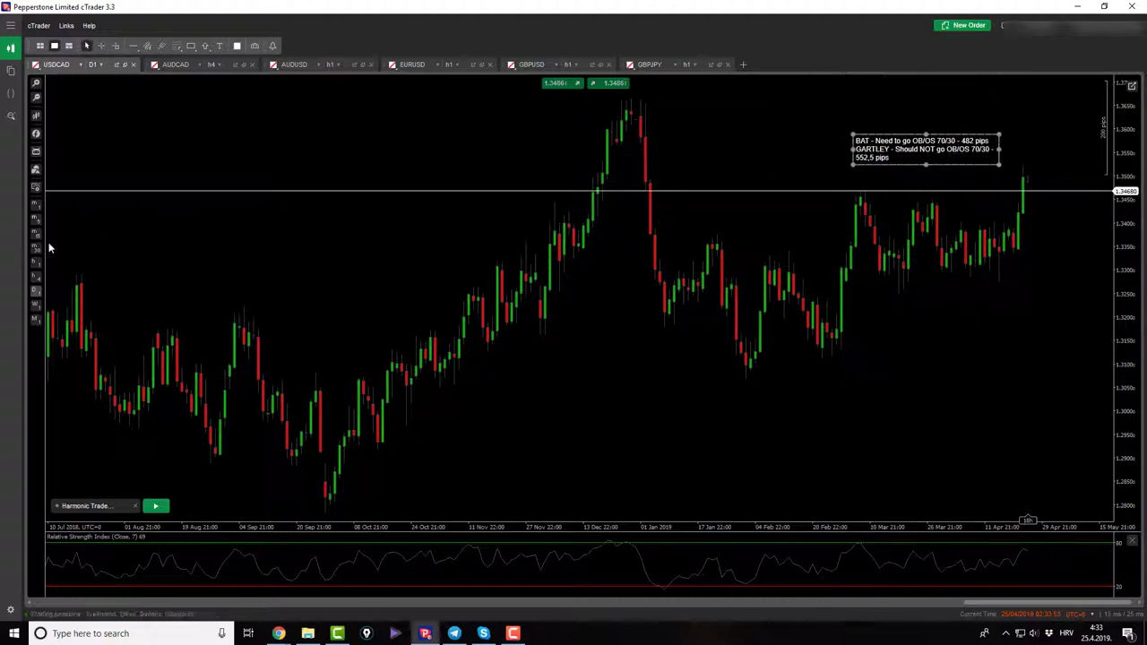
{"action": "left_click", "coordinate": [37, 277]}
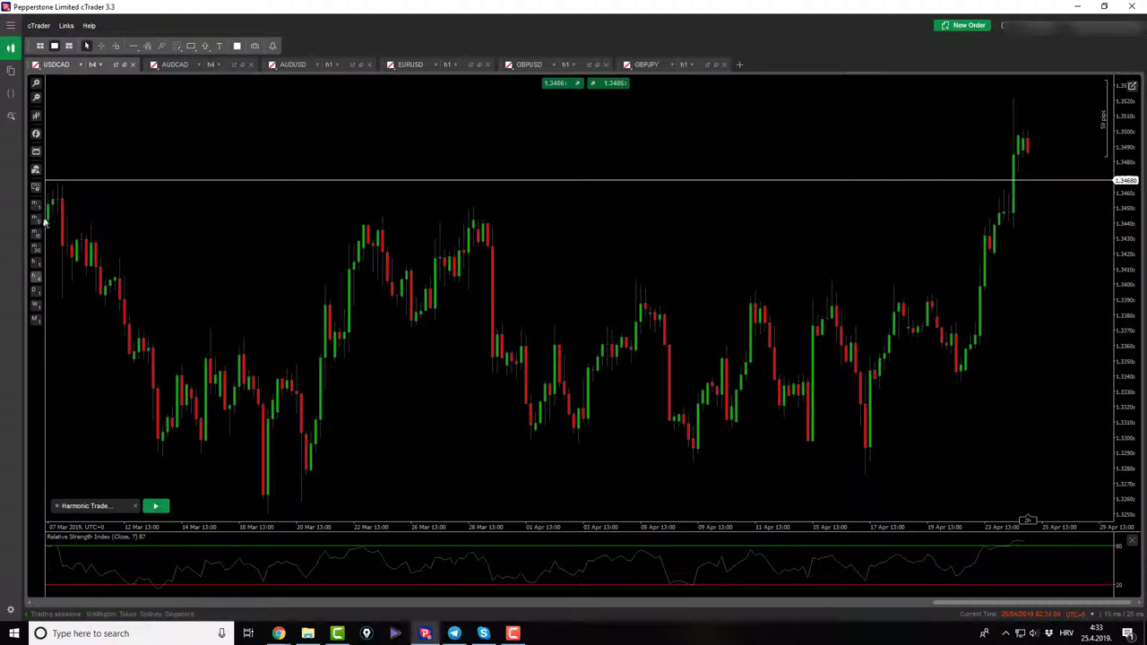
{"action": "left_click", "coordinate": [36, 262]}
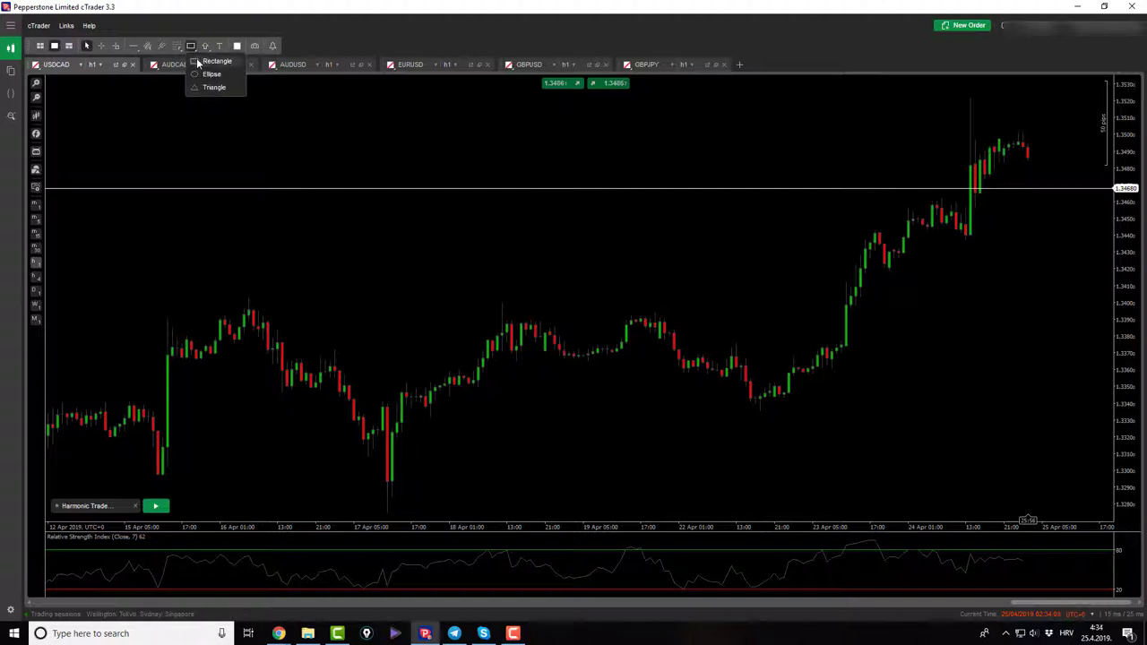
Step: Draw a translucent grey rectangle over the 24 Apr consolidation below 1.34680 and lower its top edge
{"action": "left_click", "coordinate": [208, 61]}
{"action": "left_click_drag", "start_coordinate": [922, 186], "coordinate": [1104, 239]}
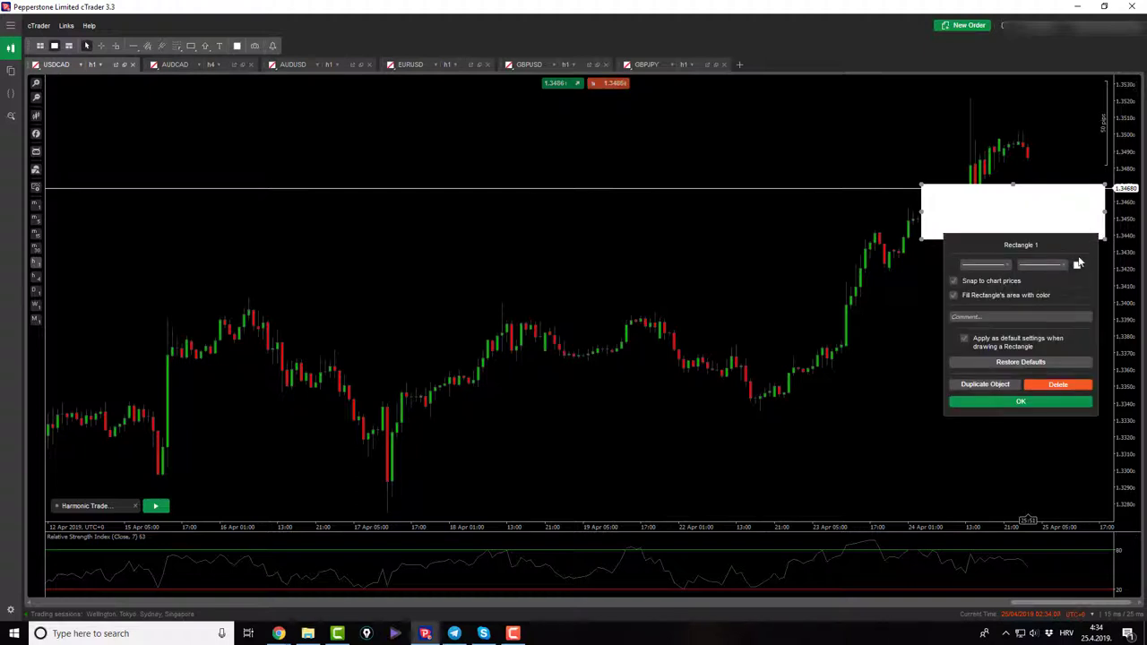
{"action": "left_click", "coordinate": [1076, 266]}
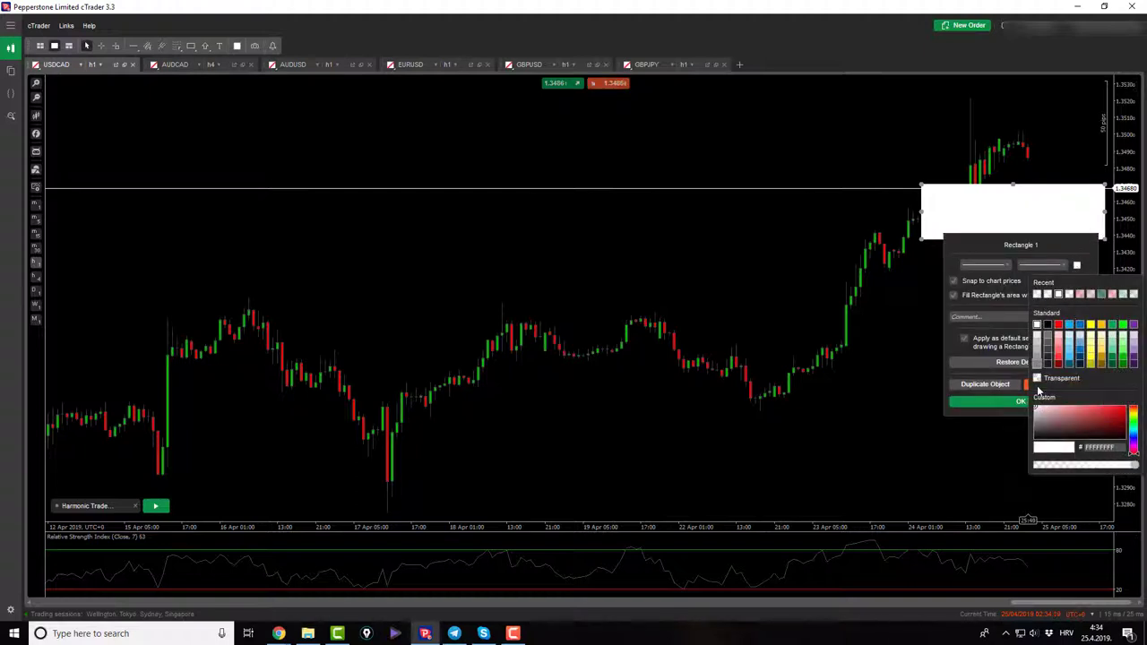
{"action": "left_click_drag", "start_coordinate": [1056, 470], "coordinate": [1050, 467]}
{"action": "left_click", "coordinate": [1010, 422]}
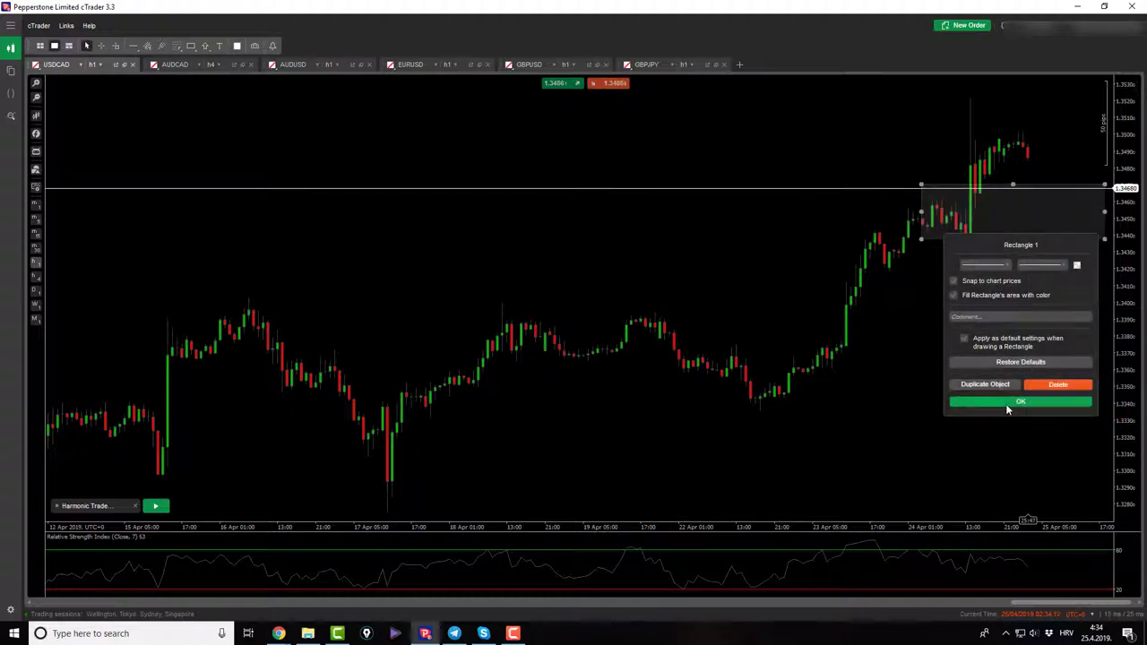
{"action": "left_click", "coordinate": [1005, 403]}
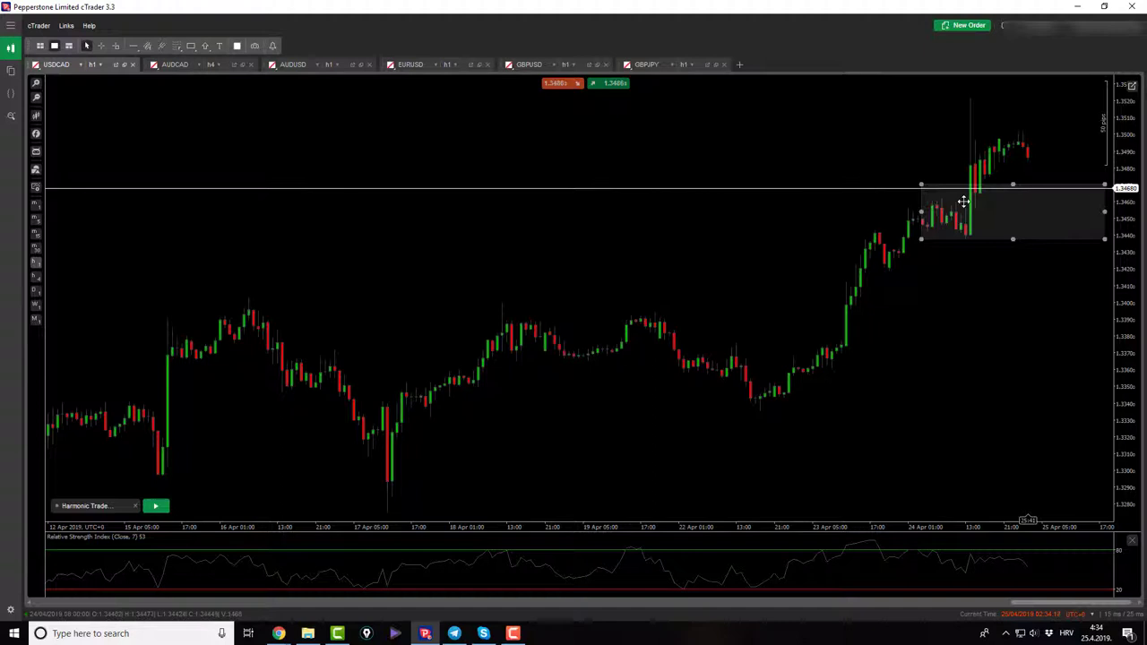
{"action": "mouse_move", "coordinate": [921, 184]}
{"action": "left_mouse_down"}
{"action": "mouse_move", "coordinate": [925, 218]}
{"action": "mouse_move", "coordinate": [911, 196]}
{"action": "left_mouse_up"}
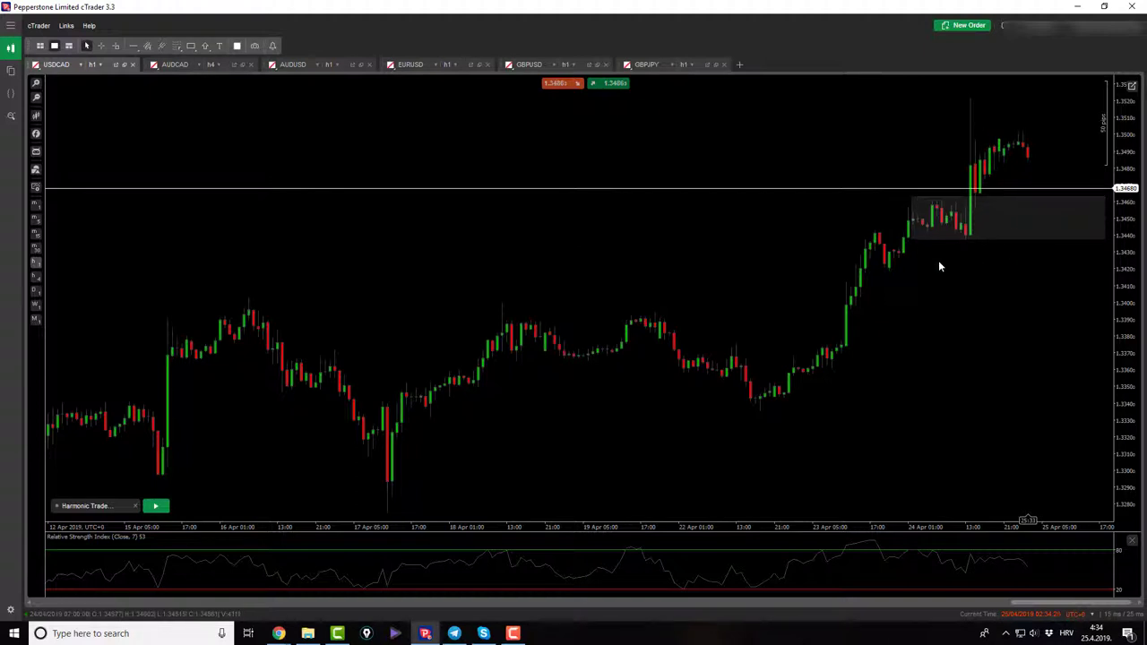
Step: Open the AUDCAD chart, measure two price moves in pips, and zoom in
{"action": "left_click", "coordinate": [171, 64]}
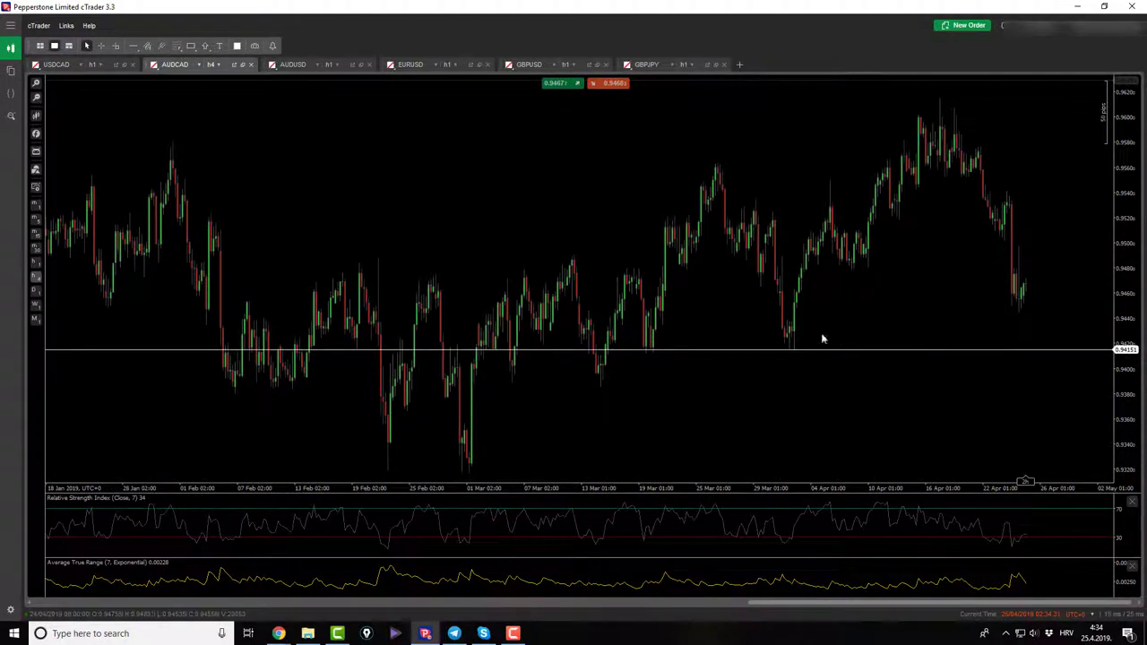
{"action": "left_click", "coordinate": [101, 46]}
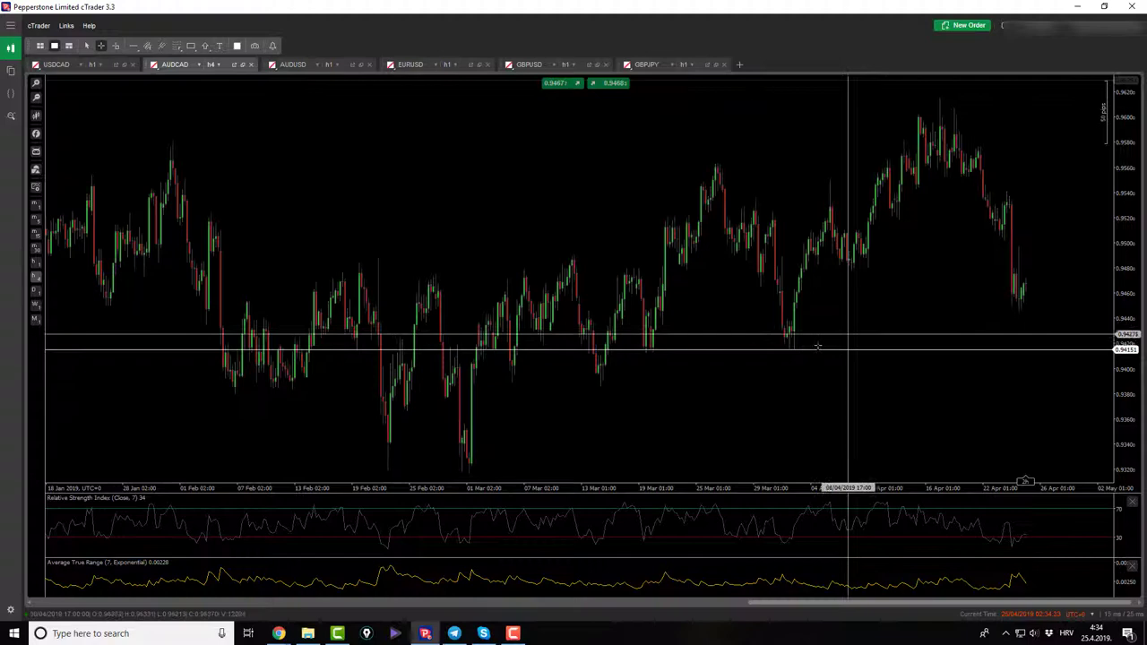
{"action": "left_click_drag", "start_coordinate": [789, 349], "coordinate": [867, 276]}
{"action": "left_click_drag", "start_coordinate": [933, 90], "coordinate": [1026, 257]}
{"action": "key", "text": "Escape"}
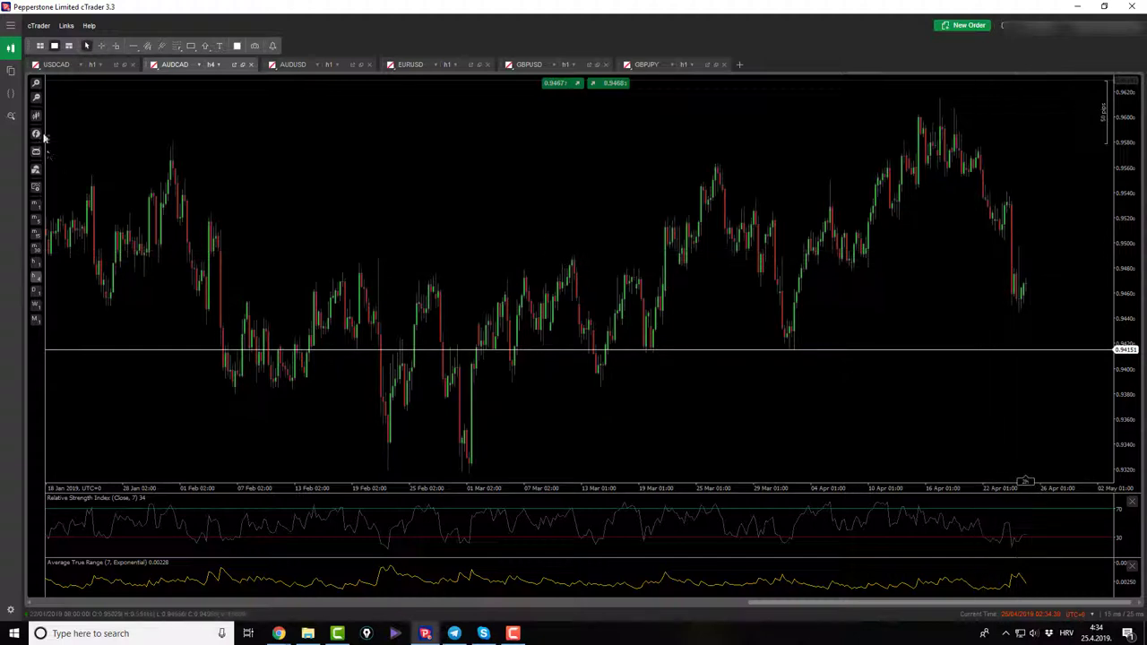
{"action": "left_click", "coordinate": [36, 84]}
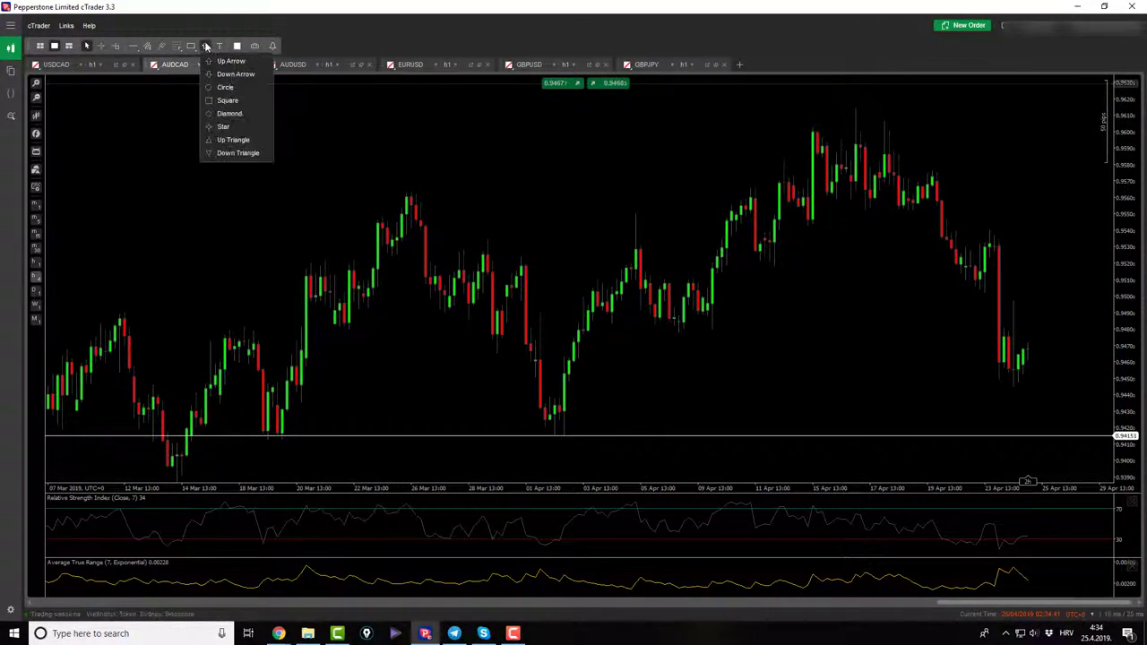
Step: Draw a Fibonacci retracement from the 0.96148 mid-April high down to the 0.94453 low
{"action": "mouse_move", "coordinate": [175, 50]}
{"action": "left_click", "coordinate": [221, 61]}
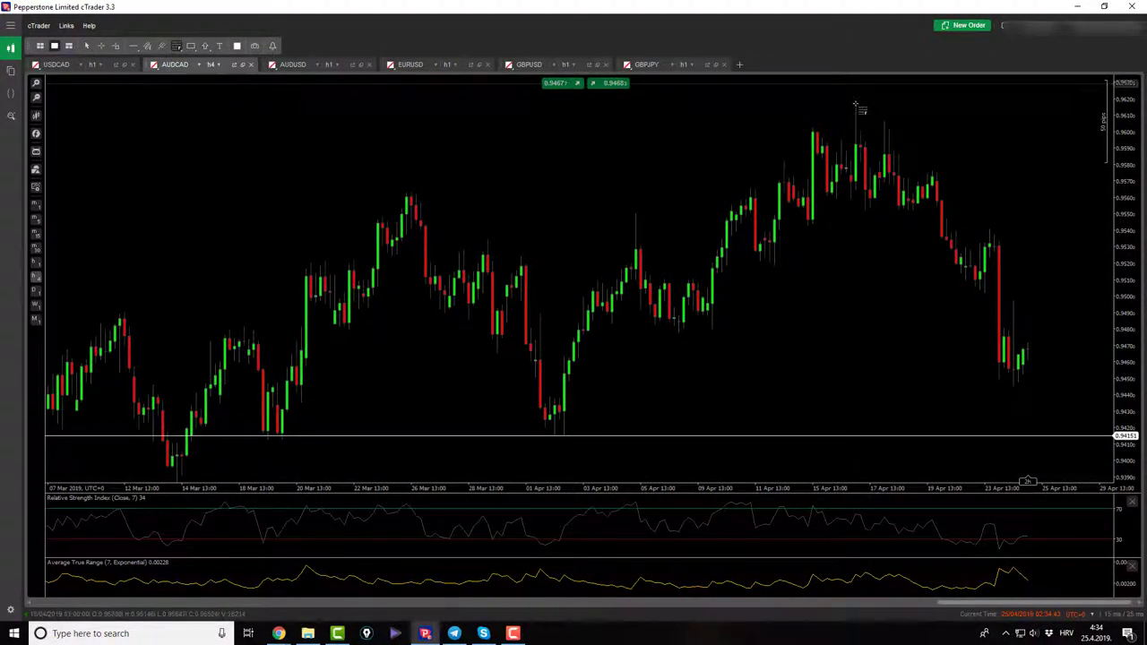
{"action": "mouse_move", "coordinate": [856, 105]}
{"action": "left_mouse_down"}
{"action": "mouse_move", "coordinate": [955, 361]}
{"action": "mouse_move", "coordinate": [1015, 390]}
{"action": "left_mouse_up"}
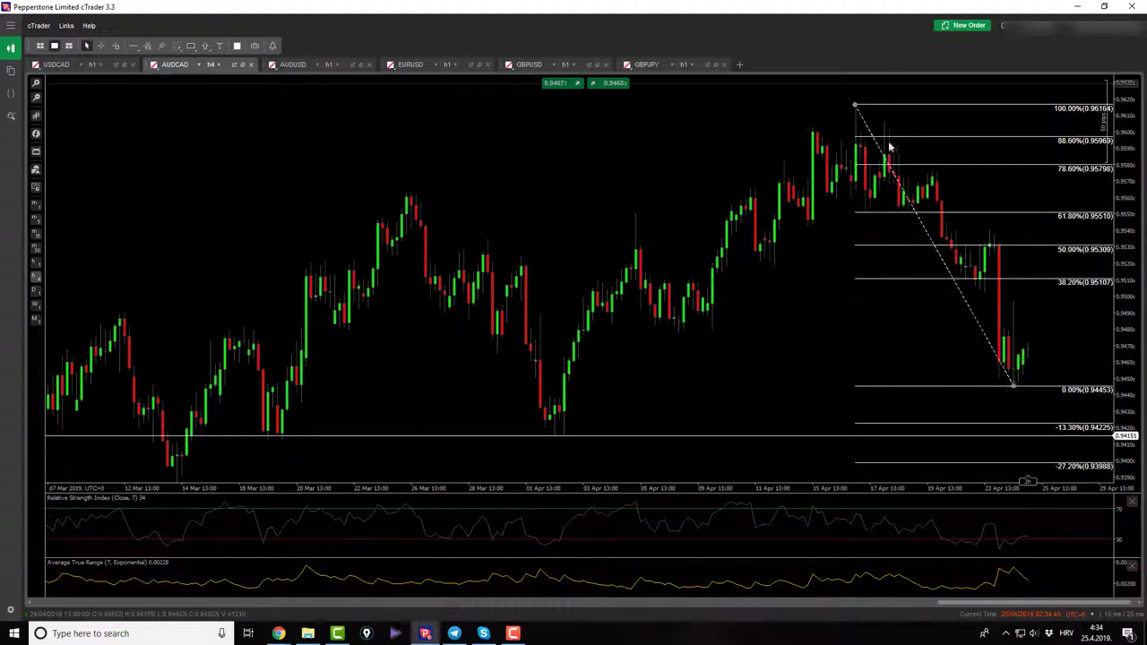
{"action": "left_click_drag", "start_coordinate": [854, 106], "coordinate": [856, 109]}
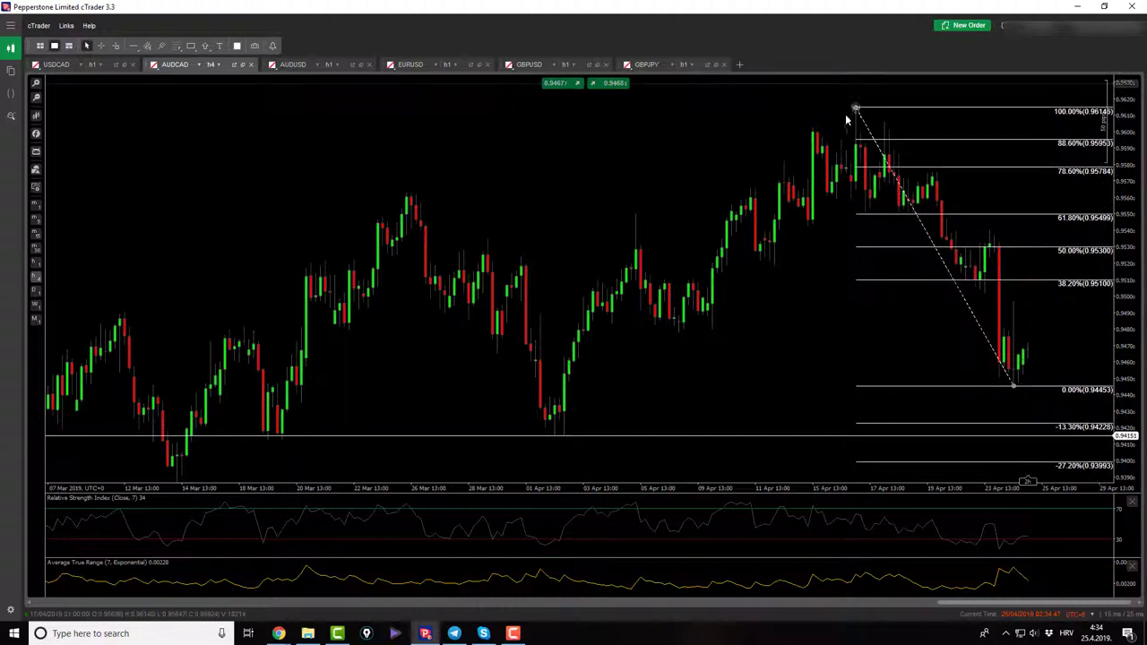
Step: Measure the recent bounce and small moves off the low in pips, then switch AUDCAD to hourly
{"action": "left_click", "coordinate": [101, 46]}
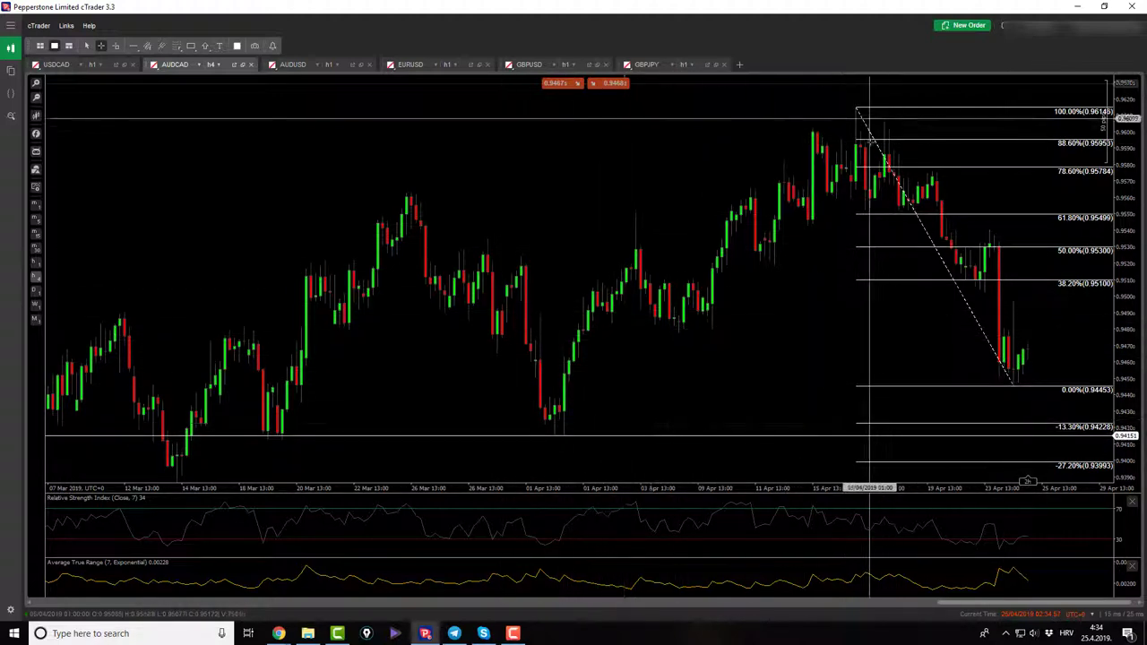
{"action": "left_click_drag", "start_coordinate": [1001, 366], "coordinate": [1018, 307]}
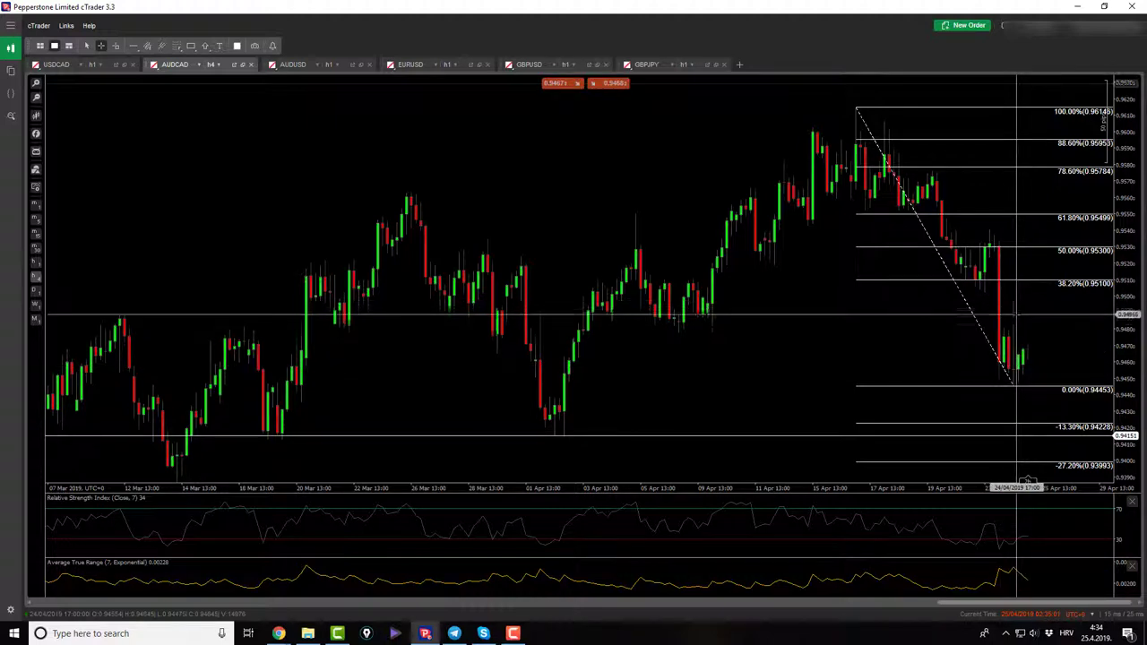
{"action": "left_click_drag", "start_coordinate": [1006, 362], "coordinate": [1027, 349]}
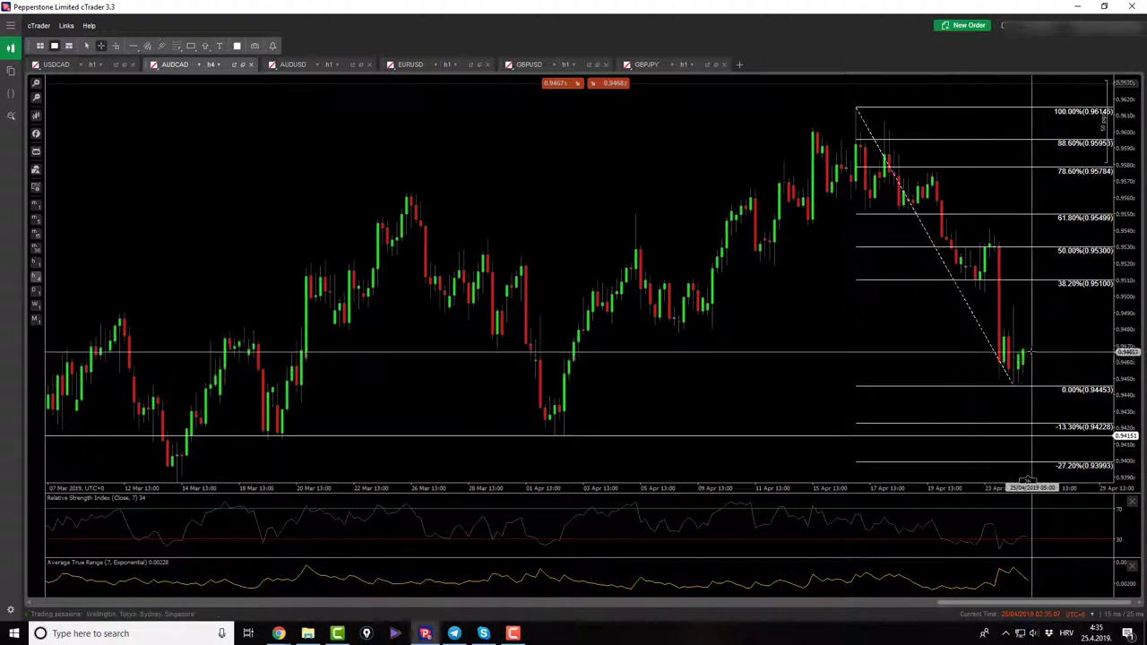
{"action": "left_click_drag", "start_coordinate": [1029, 351], "coordinate": [1042, 370]}
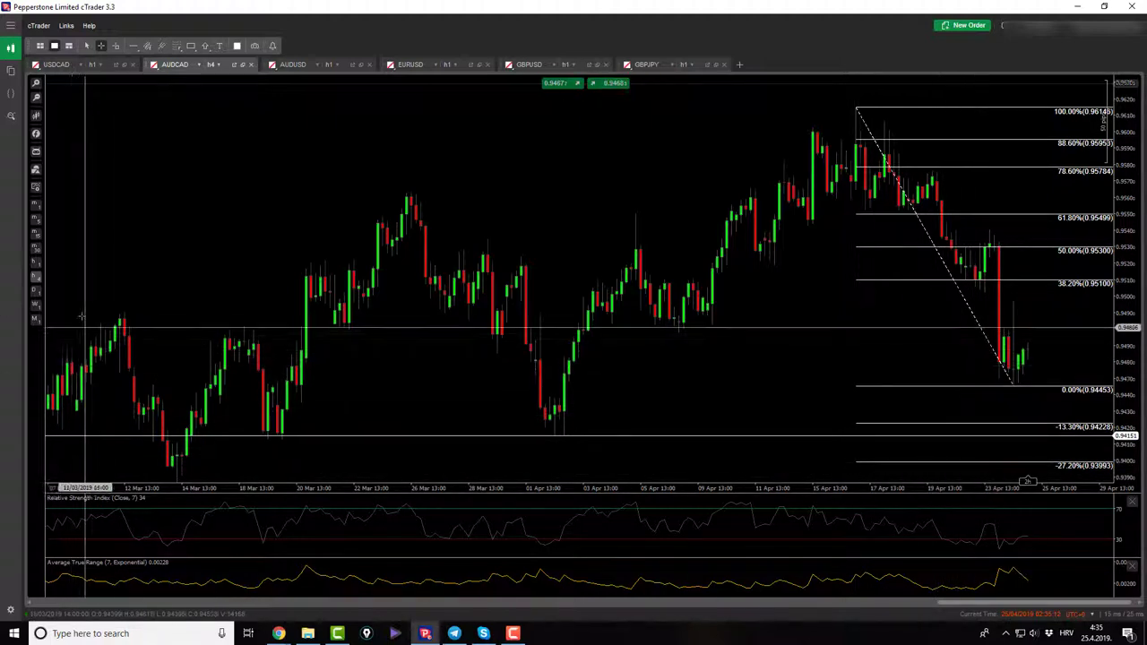
{"action": "left_click", "coordinate": [36, 262]}
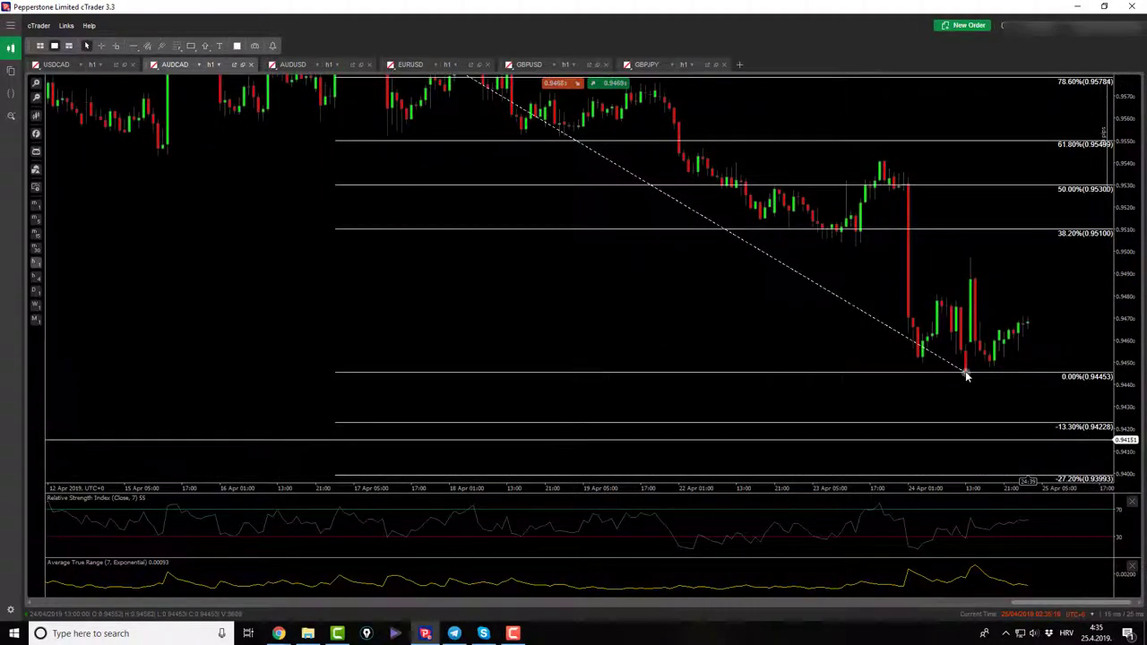
Step: Clear the Fibonacci retracement and measure the recent AUDCAD price moves in pips
{"action": "key", "text": "Escape"}
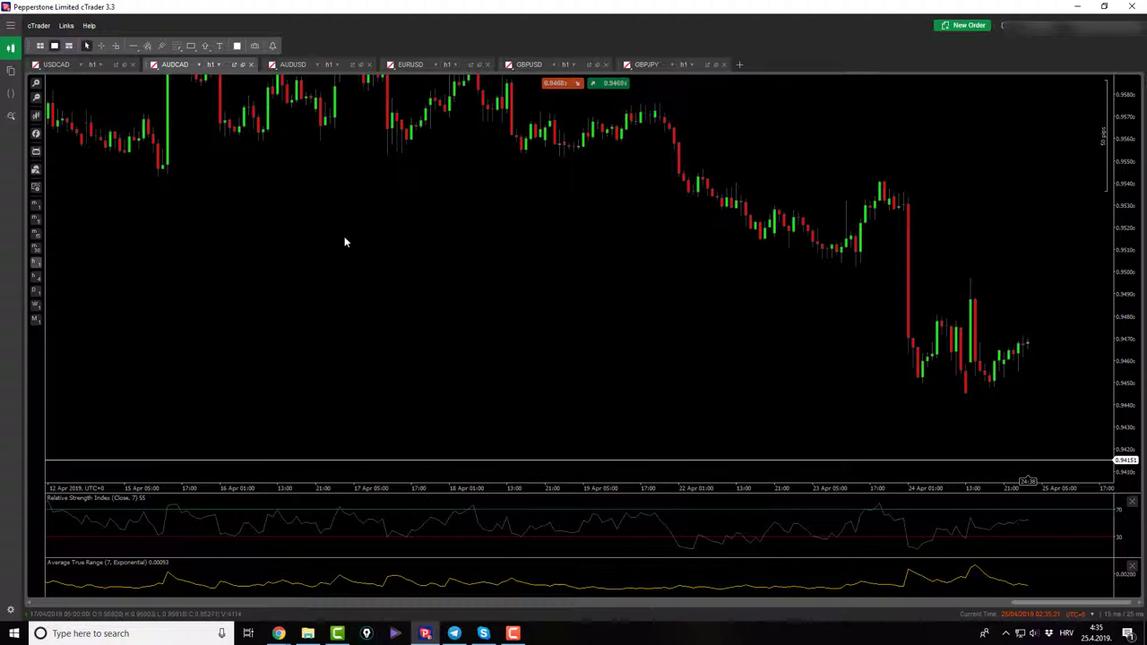
{"action": "left_click", "coordinate": [101, 46]}
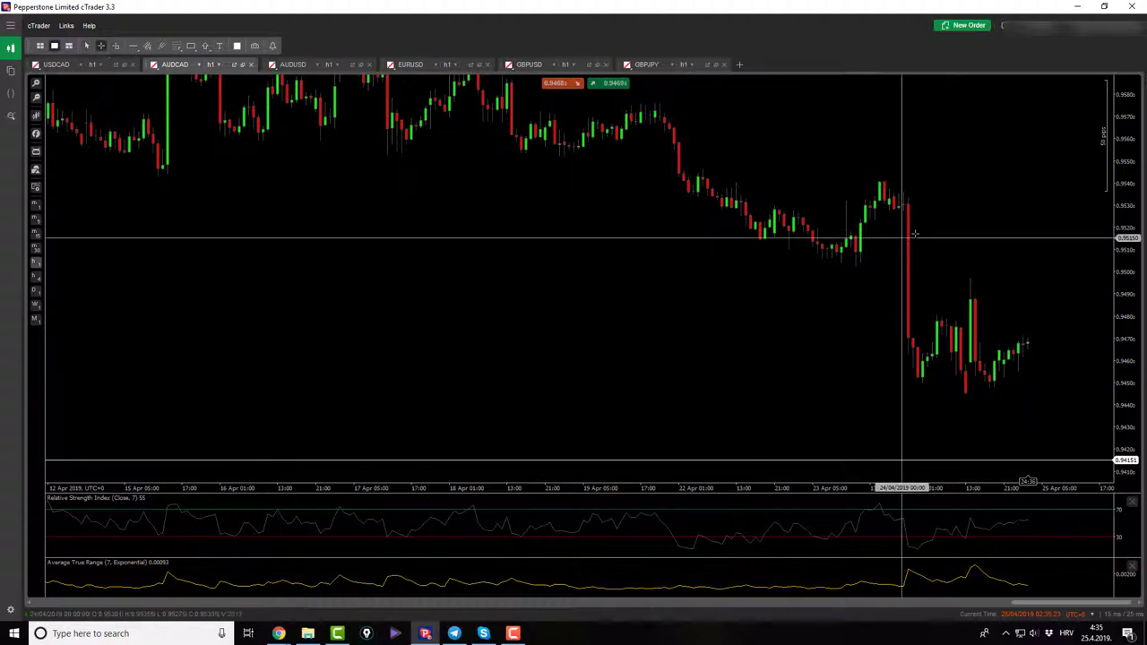
{"action": "left_click_drag", "start_coordinate": [882, 179], "coordinate": [911, 302]}
{"action": "left_click_drag", "start_coordinate": [959, 394], "coordinate": [968, 269]}
{"action": "left_click_drag", "start_coordinate": [967, 269], "coordinate": [1044, 260]}
Step: Redraw the Fibonacci retracement from the 24 Apr high down to the low
{"action": "left_click", "coordinate": [176, 45]}
{"action": "left_click", "coordinate": [215, 60]}
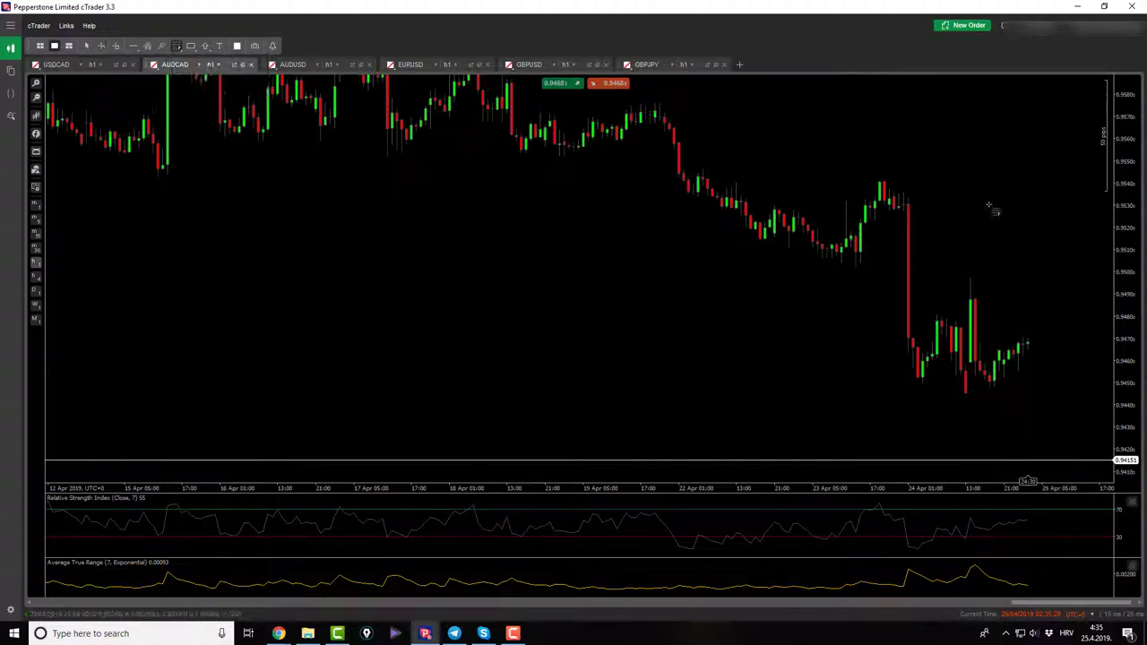
{"action": "mouse_move", "coordinate": [880, 177]}
{"action": "left_mouse_down"}
{"action": "mouse_move", "coordinate": [958, 402]}
{"action": "mouse_move", "coordinate": [965, 392]}
{"action": "left_mouse_up"}
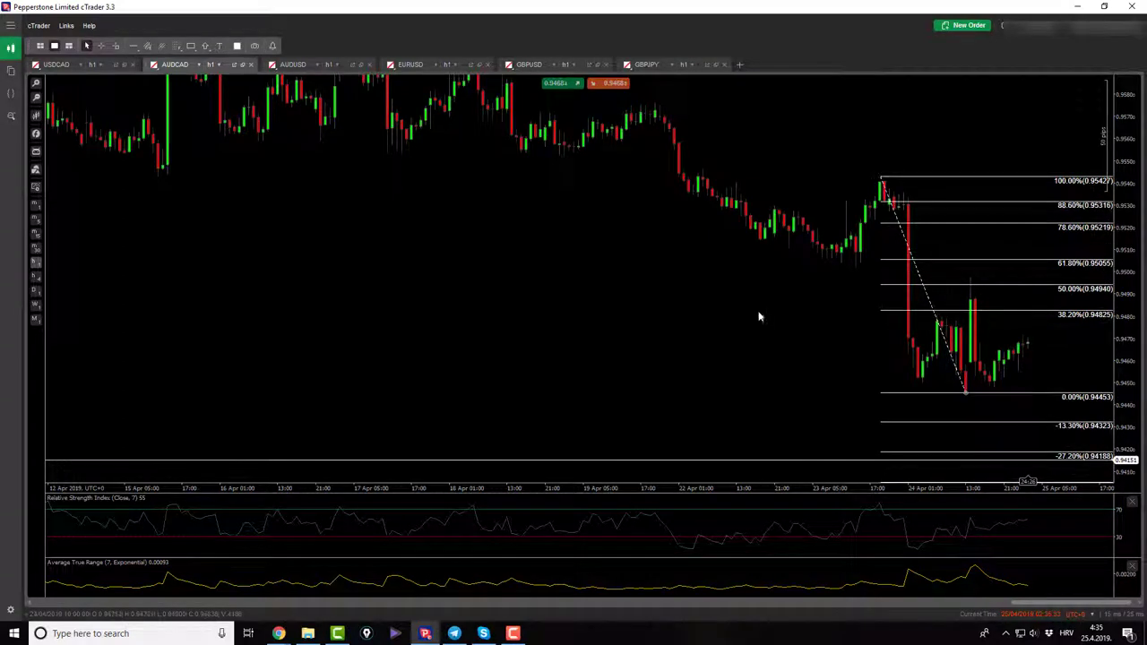
Step: On the zoomed-out AUDCAD daily chart, move the BAT/GARTLEY note up and right
{"action": "left_click", "coordinate": [36, 92]}
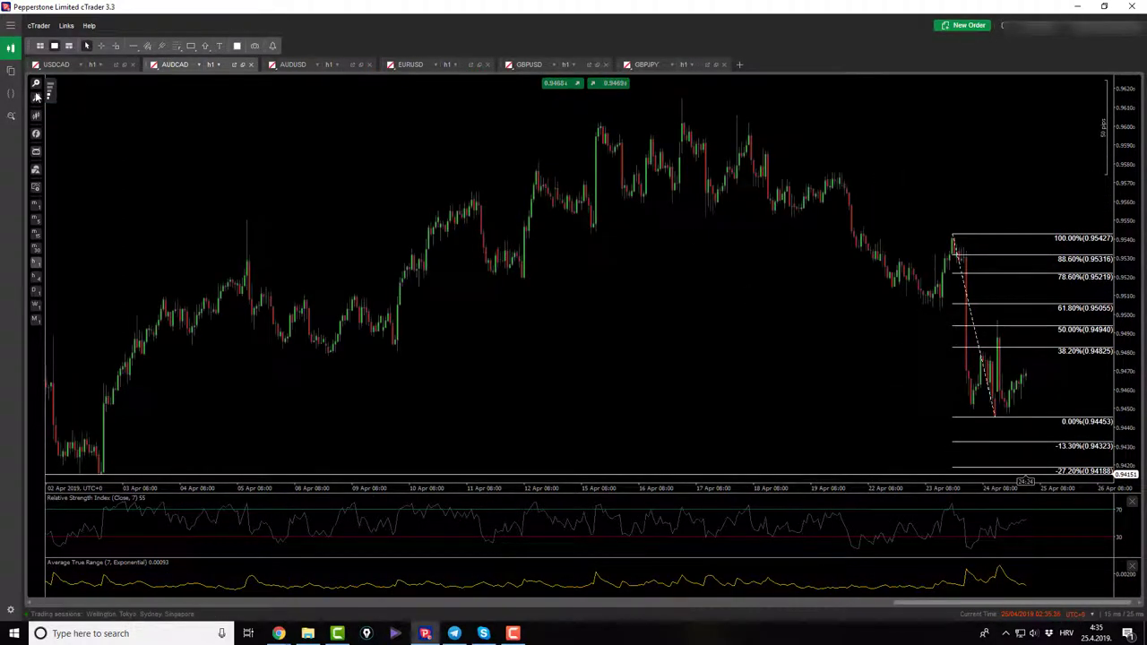
{"action": "left_click", "coordinate": [36, 97]}
{"action": "left_click", "coordinate": [38, 99]}
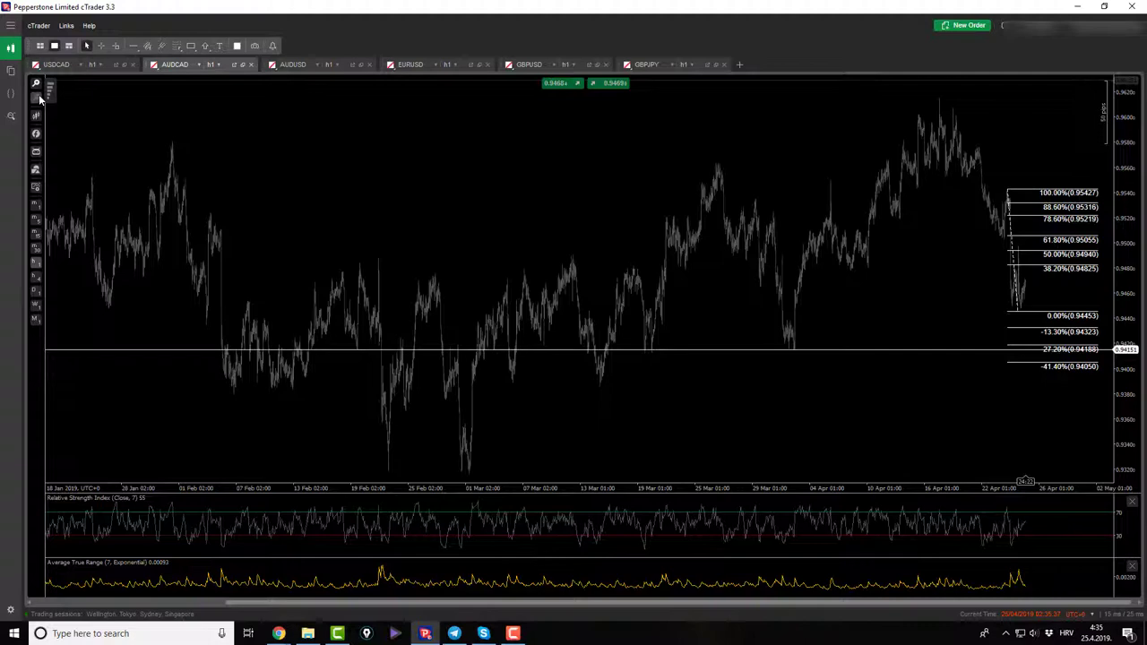
{"action": "left_click", "coordinate": [36, 291]}
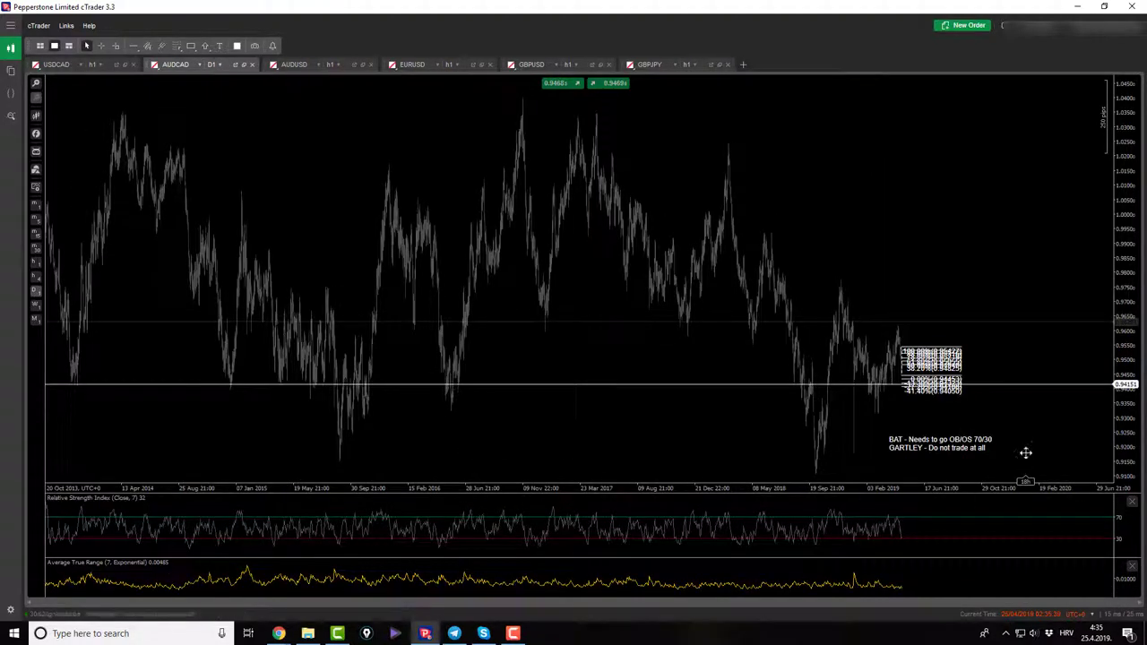
{"action": "left_click_drag", "start_coordinate": [980, 410], "coordinate": [991, 346]}
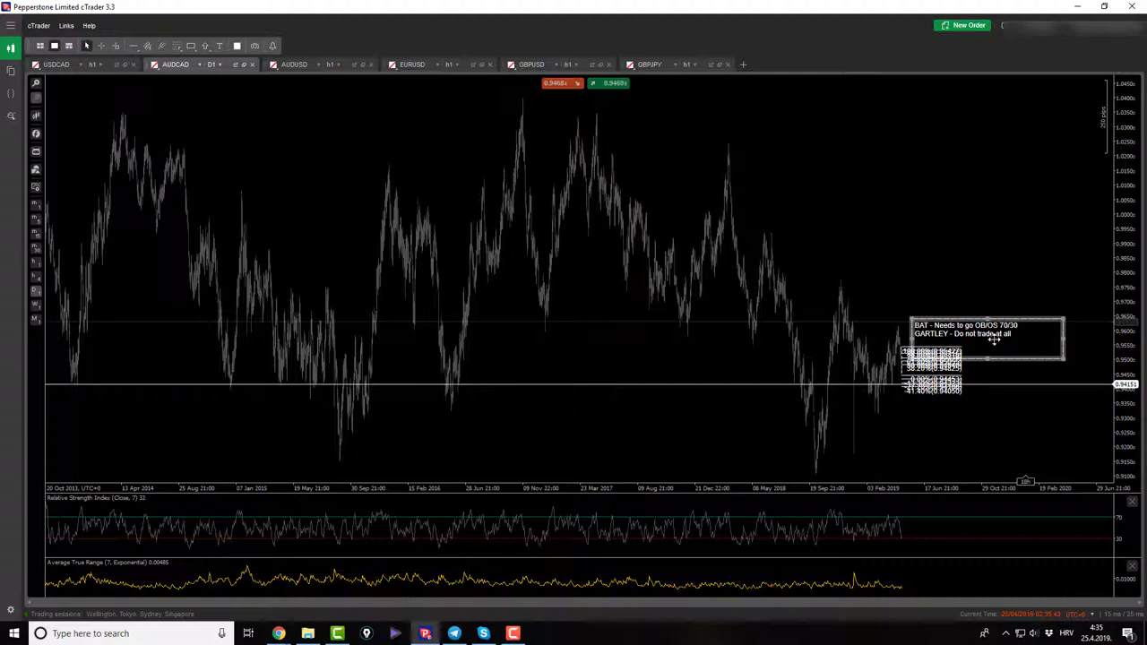
Step: Zoom into the recent daily candles and return AUDCAD to the hourly timeframe
{"action": "left_click", "coordinate": [35, 87]}
{"action": "left_click", "coordinate": [34, 87]}
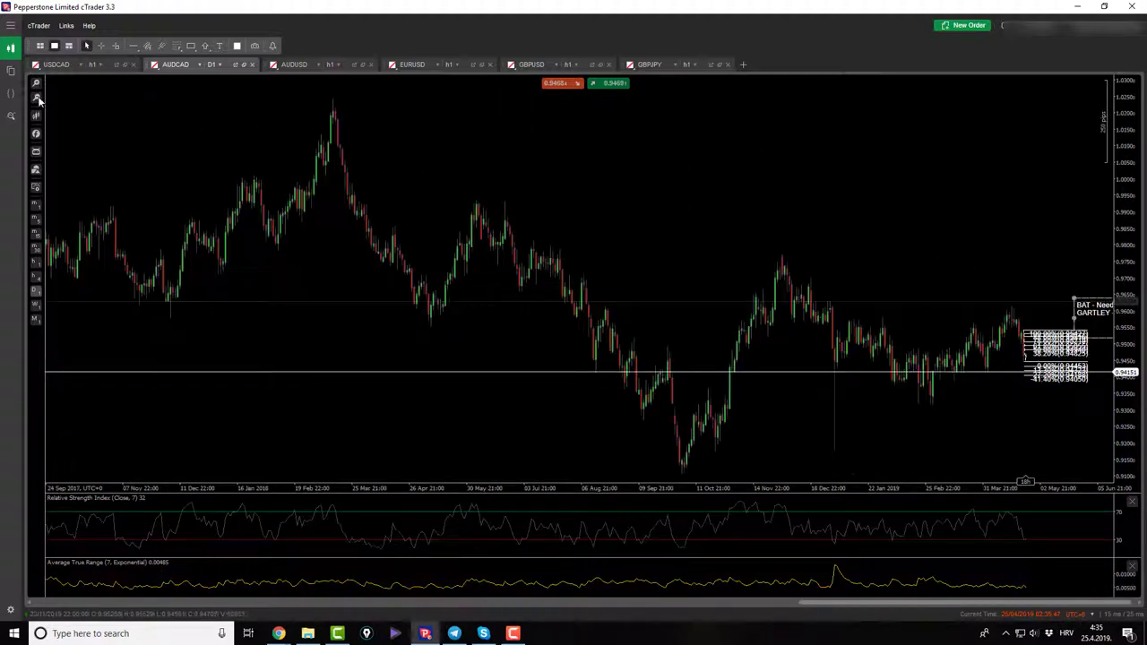
{"action": "left_click", "coordinate": [35, 87]}
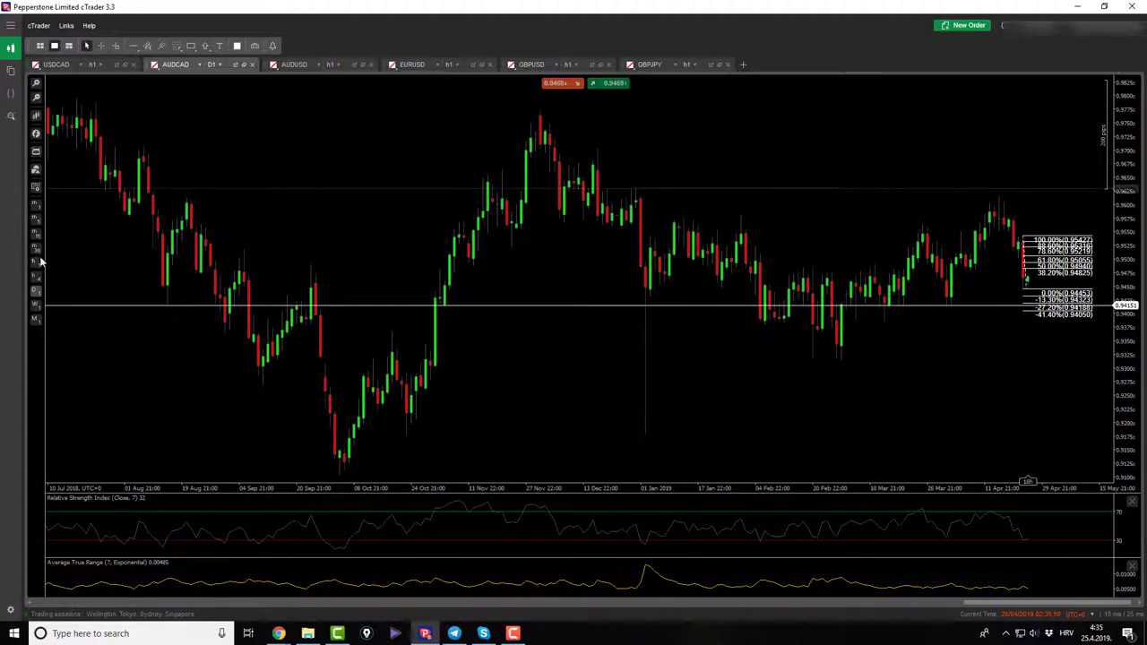
{"action": "left_click", "coordinate": [37, 263]}
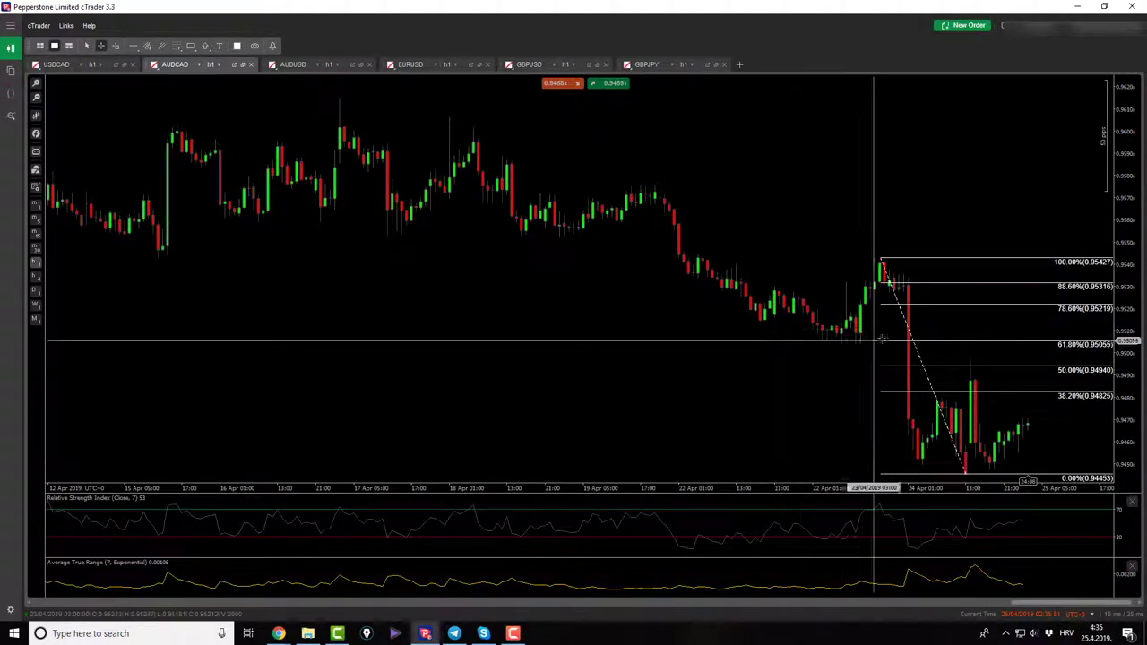
Step: Add an ask-price alert at 0.95134 on the AUDCAD hourly chart
{"action": "right_click", "coordinate": [1044, 315]}
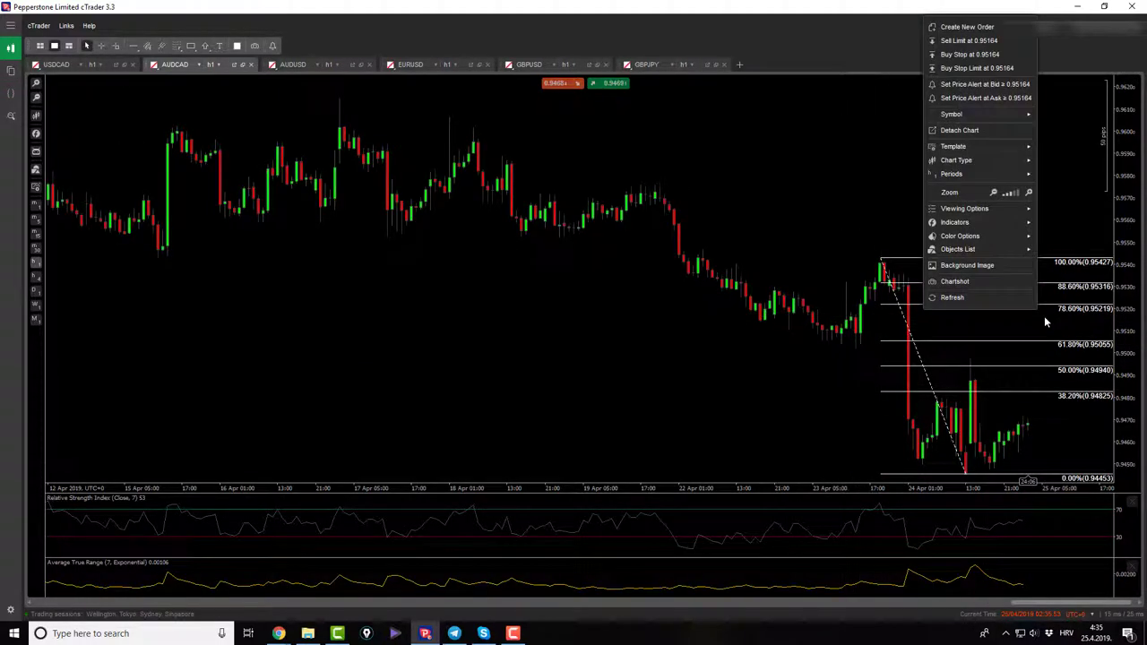
{"action": "left_click", "coordinate": [977, 98]}
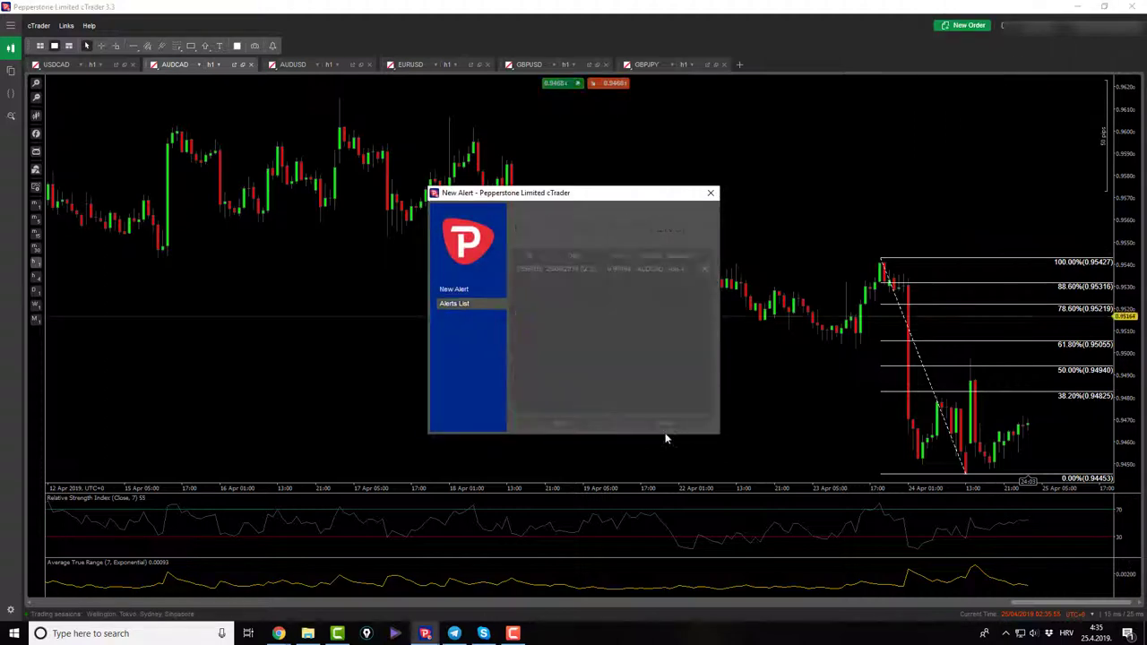
{"action": "left_click", "coordinate": [663, 423]}
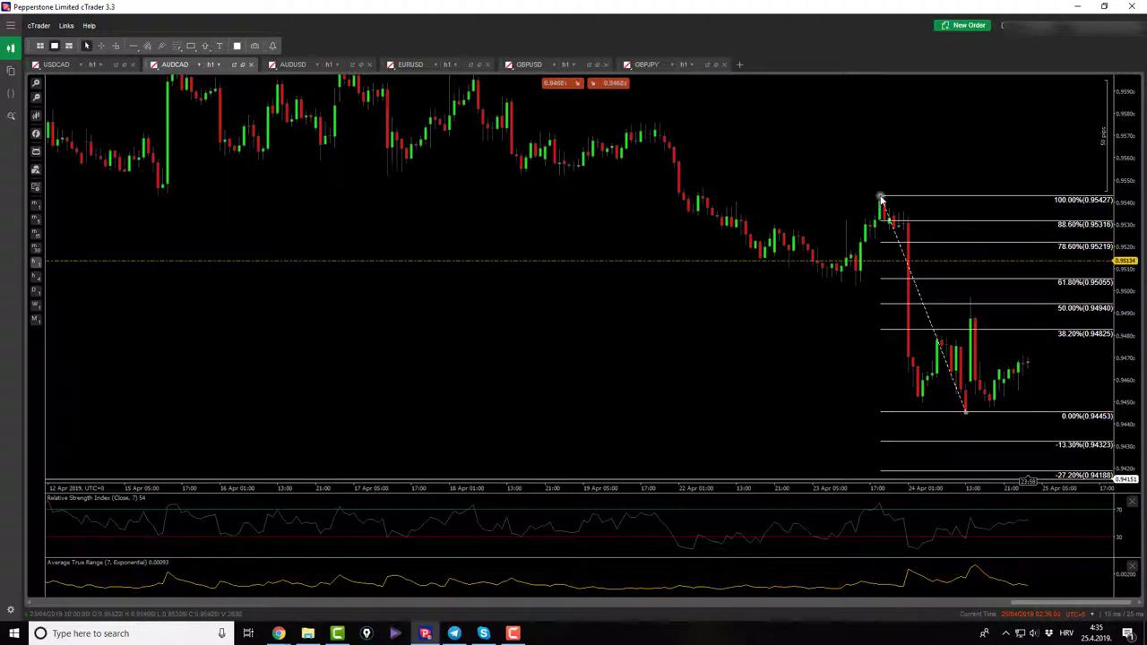
Step: Lower the AUDCAD Fibonacci top to 0.95406, then place a horizontal level near 0.70104 on AUDUSD daily
{"action": "left_click_drag", "start_coordinate": [881, 199], "coordinate": [881, 202]}
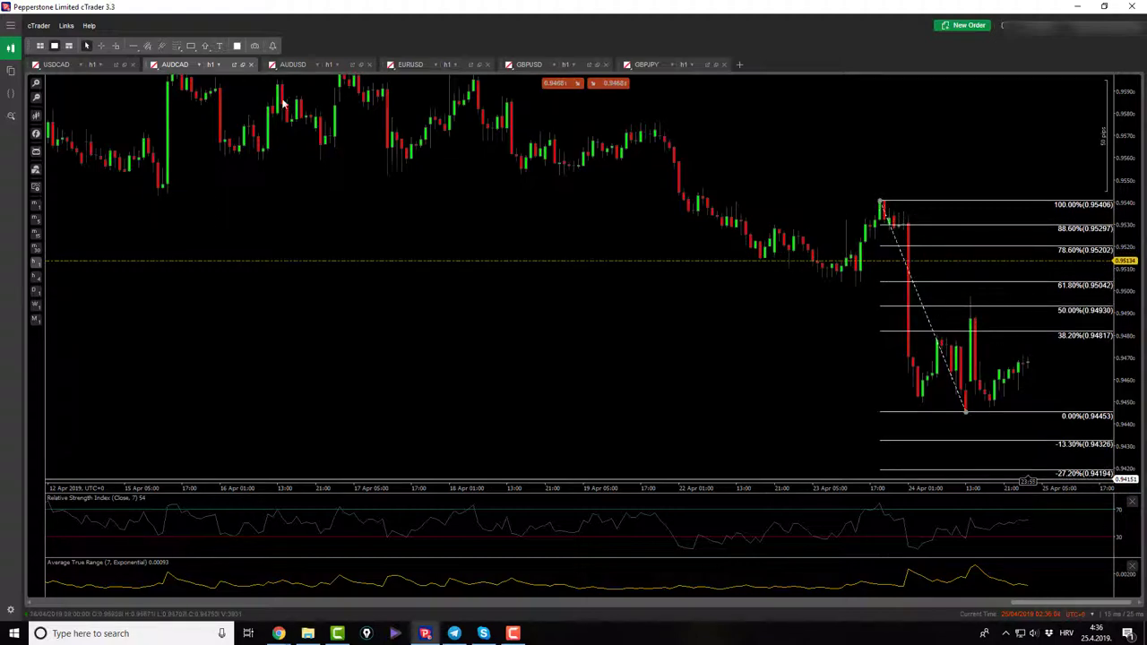
{"action": "left_click", "coordinate": [292, 65]}
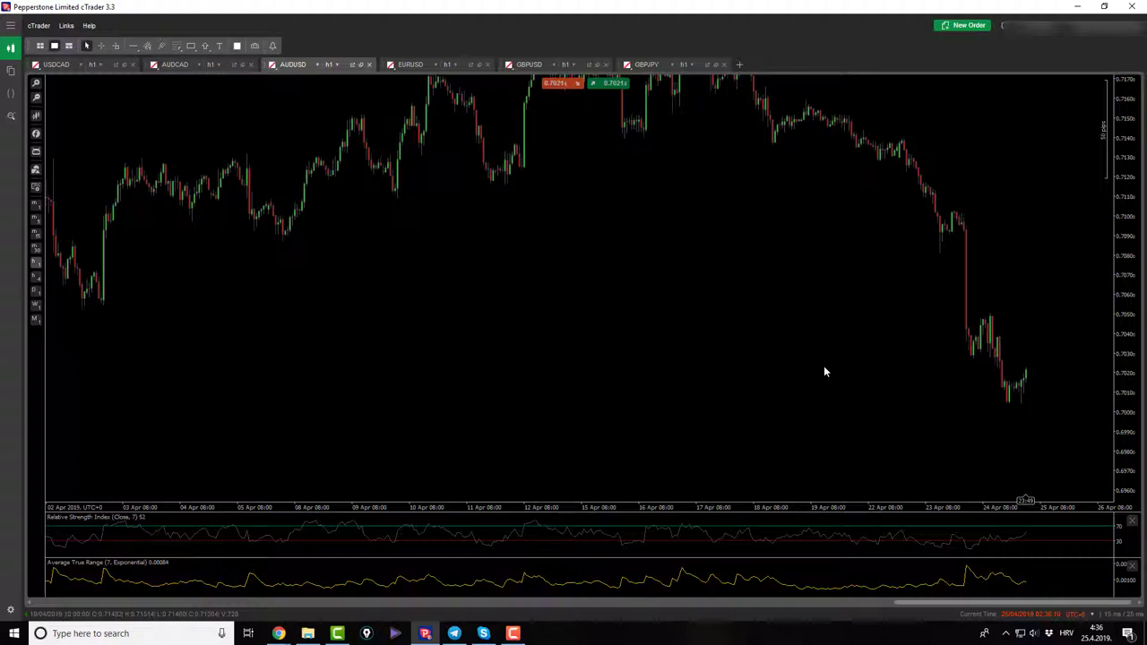
{"action": "left_click", "coordinate": [35, 290]}
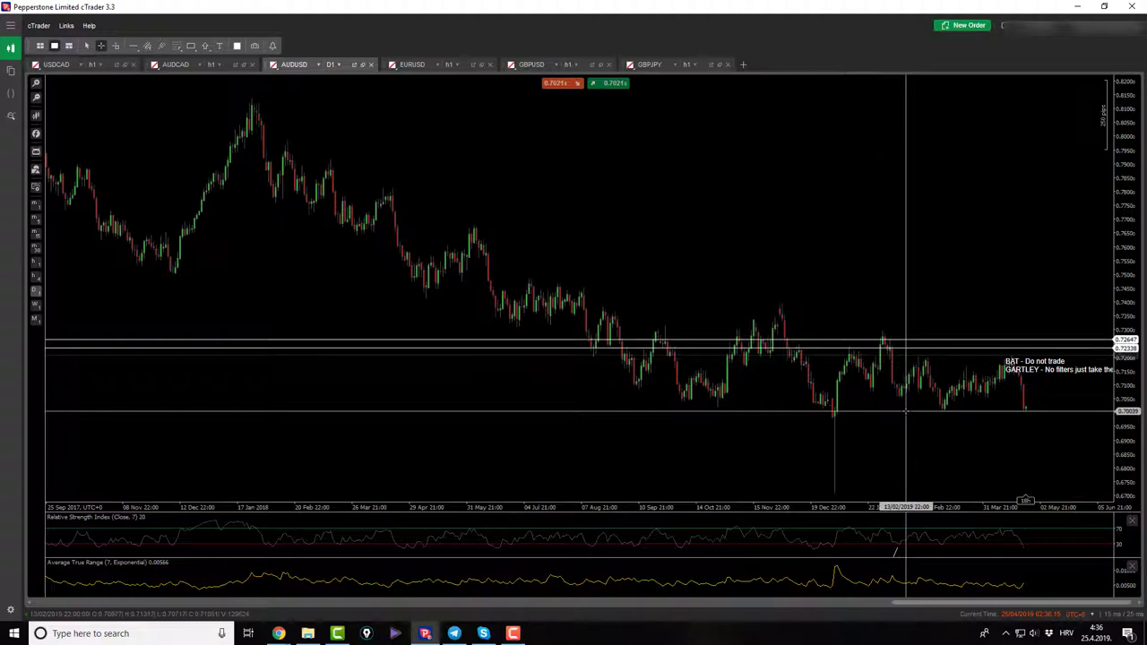
{"action": "left_click", "coordinate": [978, 408]}
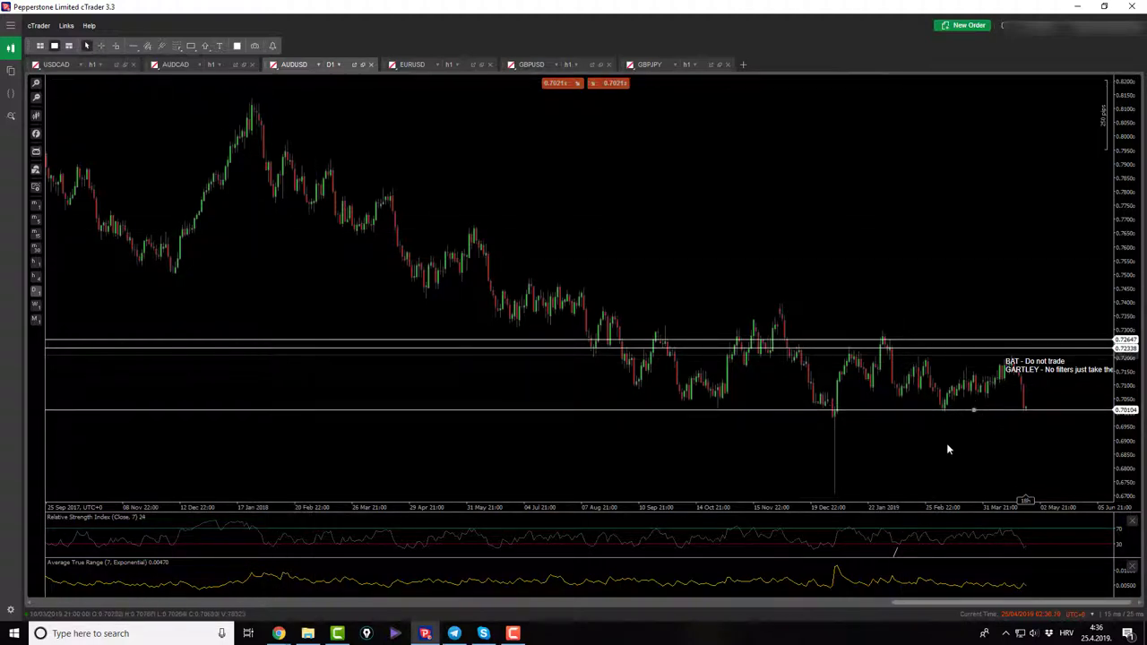
Step: On the AUDUSD 4-hour chart, fine-tune the support level down to 0.70031
{"action": "left_click", "coordinate": [38, 282]}
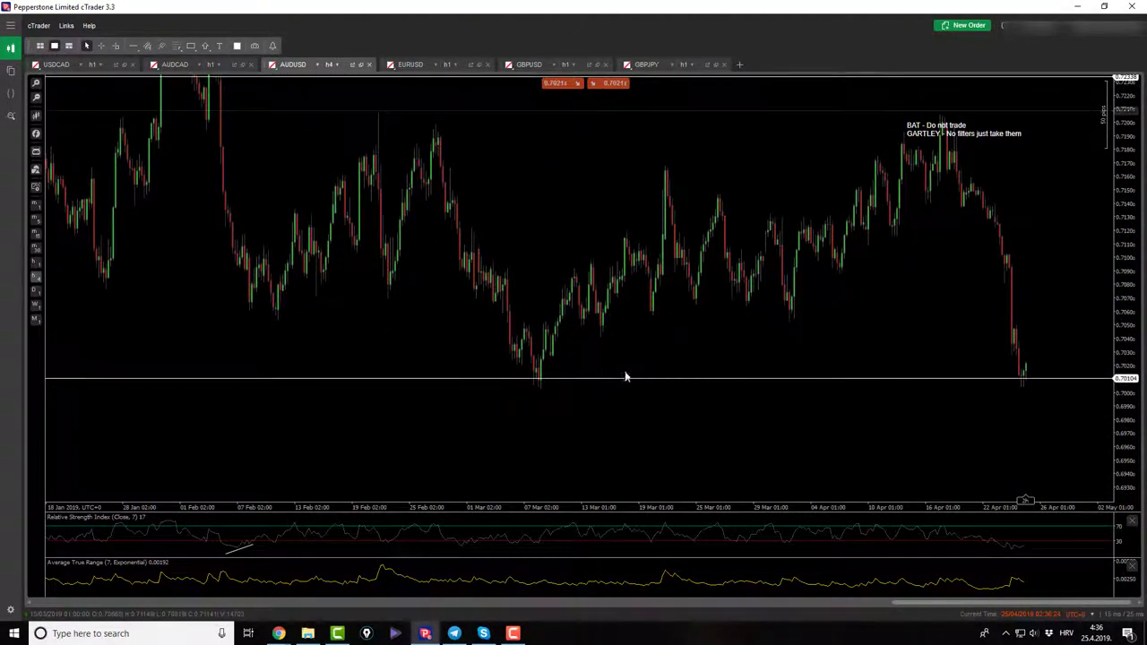
{"action": "left_click_drag", "start_coordinate": [625, 377], "coordinate": [619, 388]}
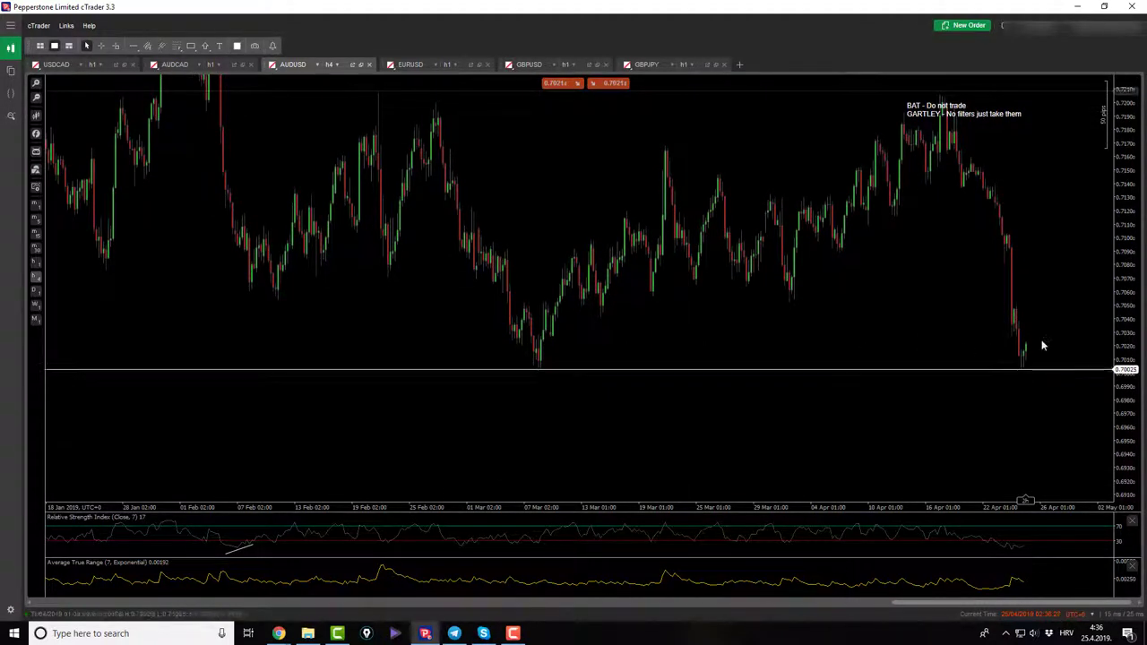
{"action": "left_click", "coordinate": [37, 86]}
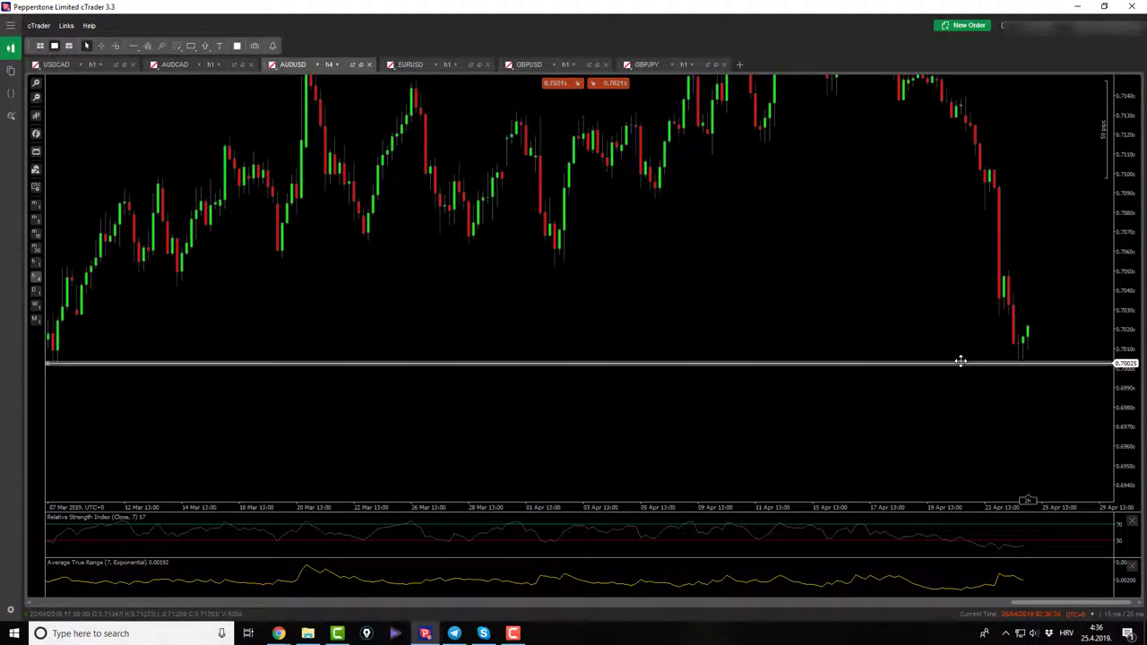
{"action": "left_click_drag", "start_coordinate": [955, 362], "coordinate": [951, 362]}
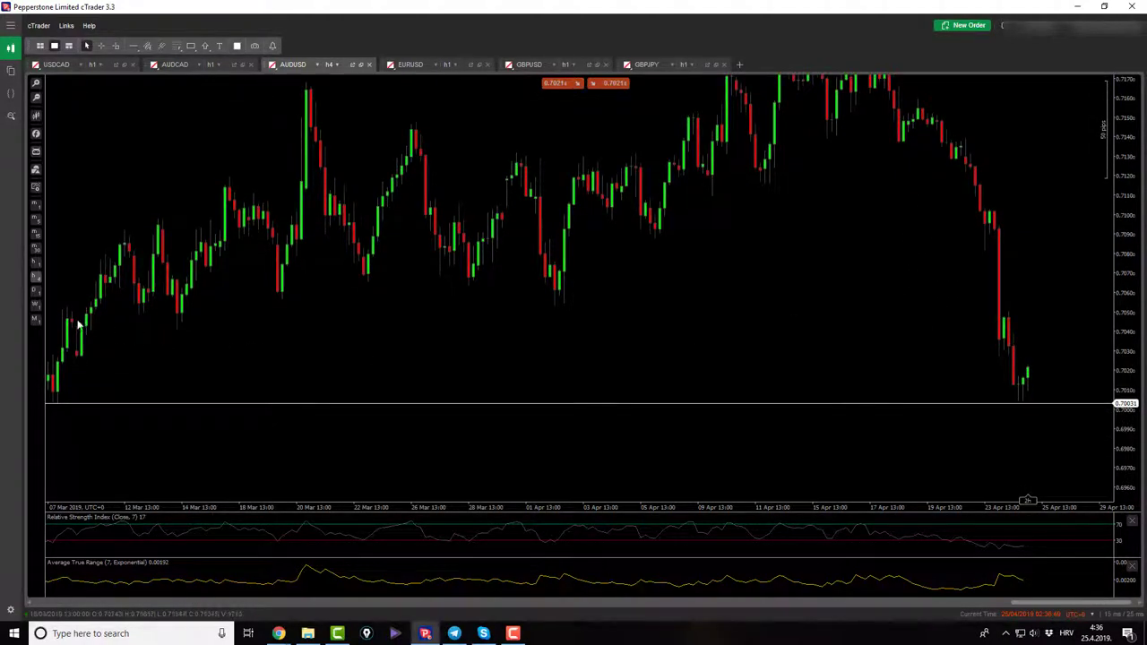
Step: On AUDUSD hourly, draw a semi-transparent grey box over the 24 Apr consolidation, about 0.7030–0.7050
{"action": "left_click", "coordinate": [36, 261]}
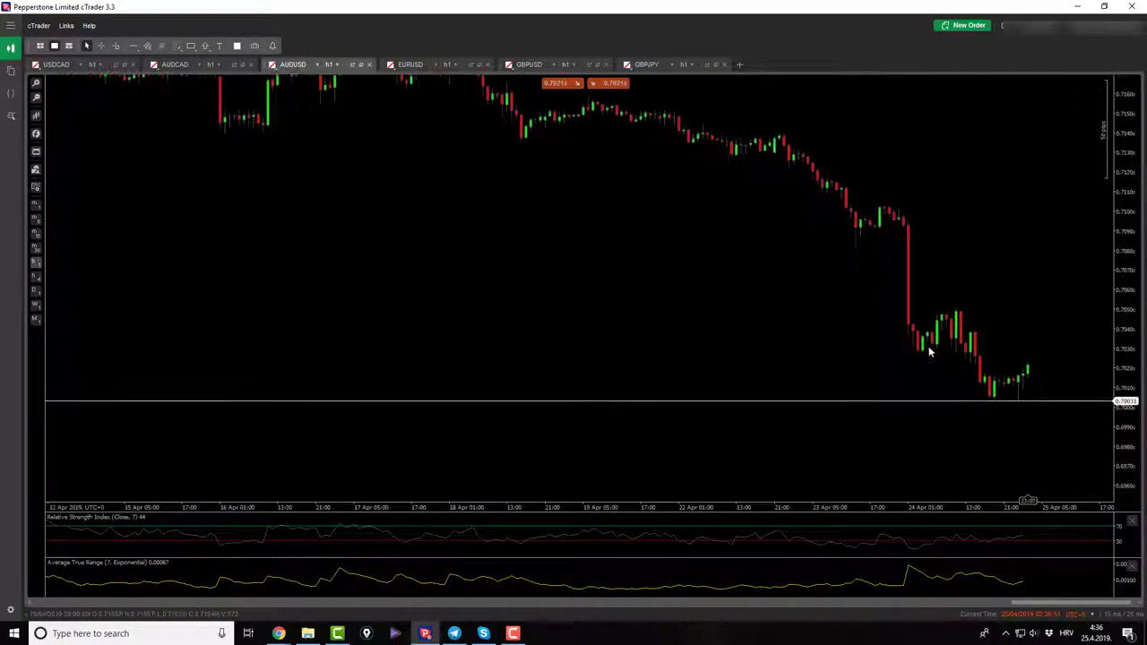
{"action": "left_click", "coordinate": [191, 46]}
{"action": "left_click", "coordinate": [206, 64]}
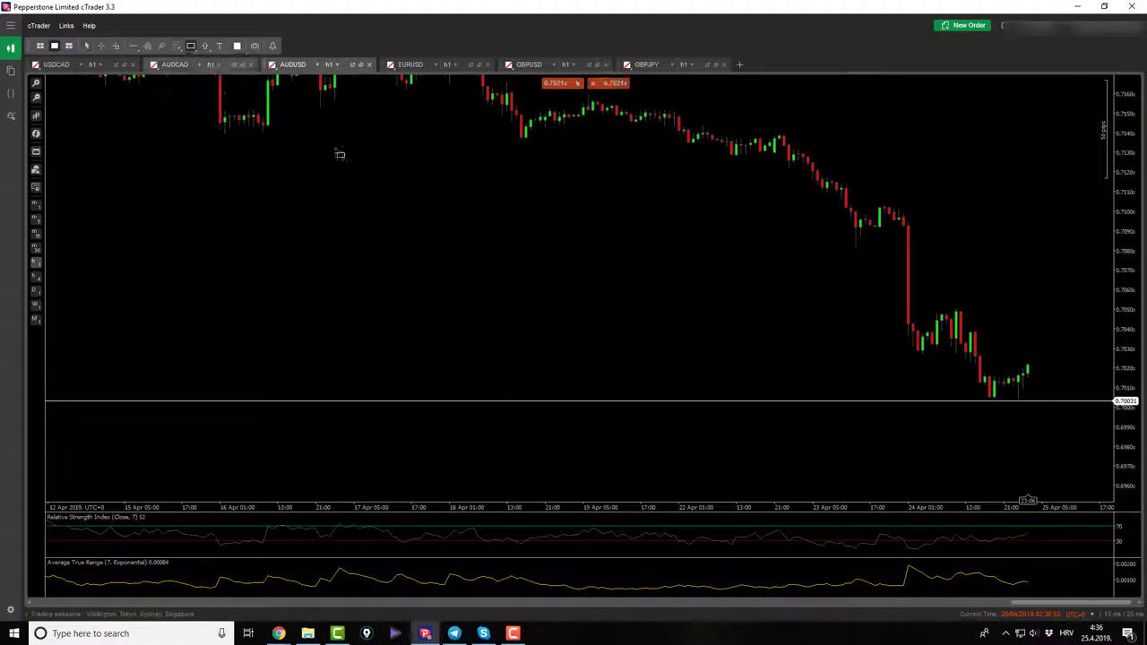
{"action": "left_click_drag", "start_coordinate": [914, 358], "coordinate": [1101, 305]}
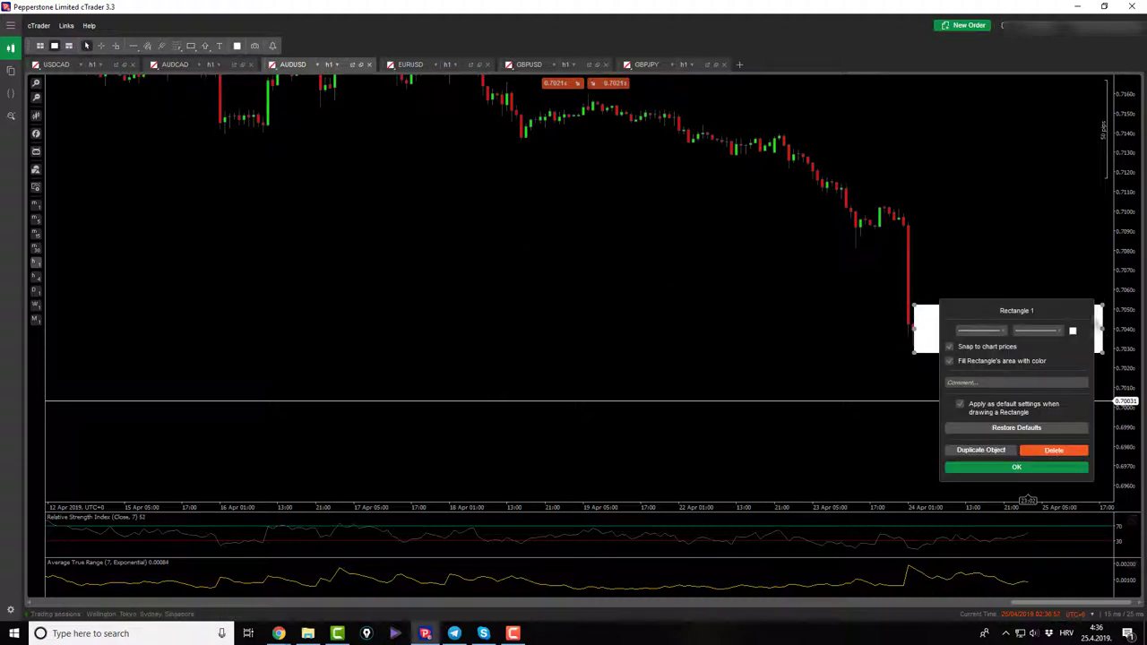
{"action": "left_click", "coordinate": [1072, 332]}
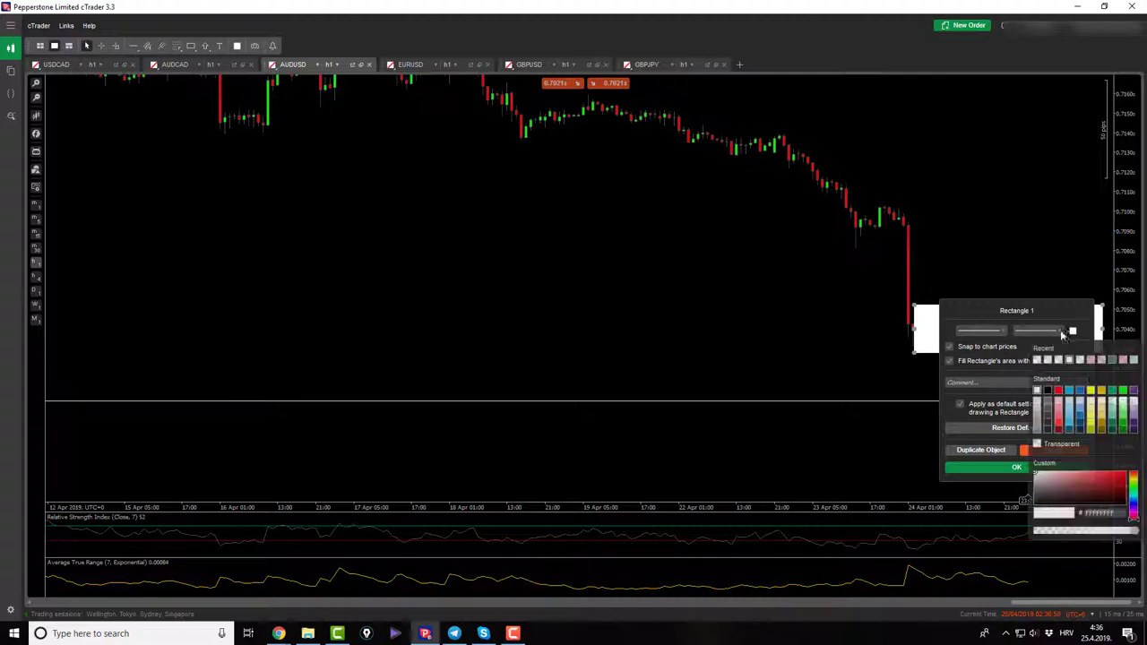
{"action": "left_click", "coordinate": [1051, 534]}
{"action": "left_click", "coordinate": [1008, 468]}
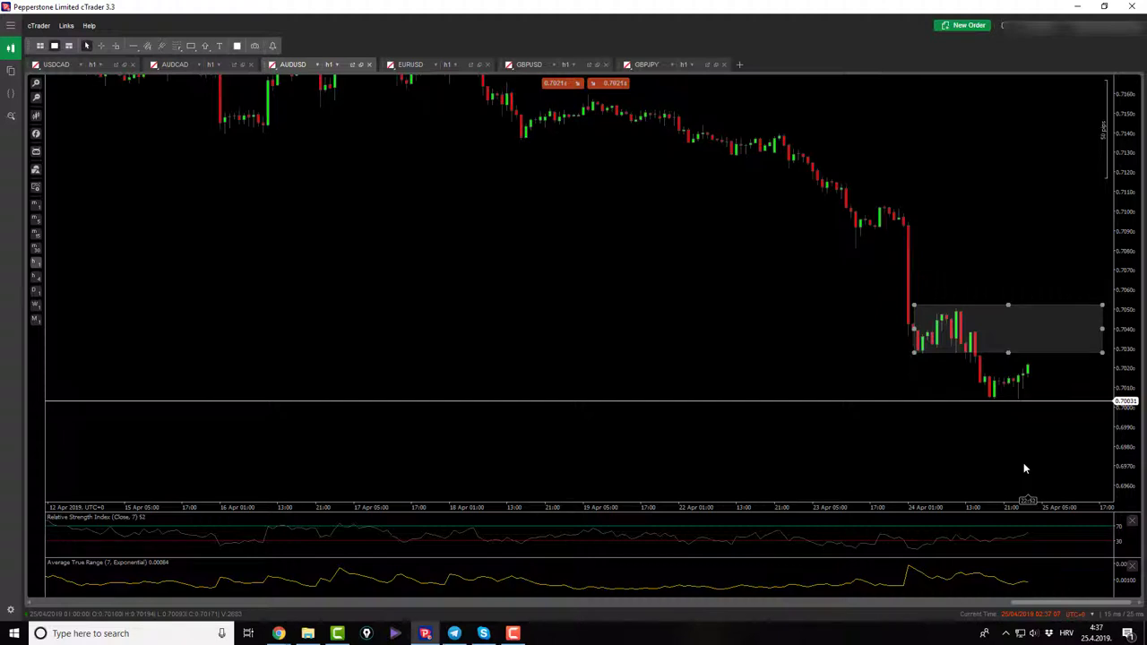
Step: Open EURUSD on daily candles, place a horizontal level at 1.11841, then switch to 4-hour
{"action": "left_click", "coordinate": [412, 67]}
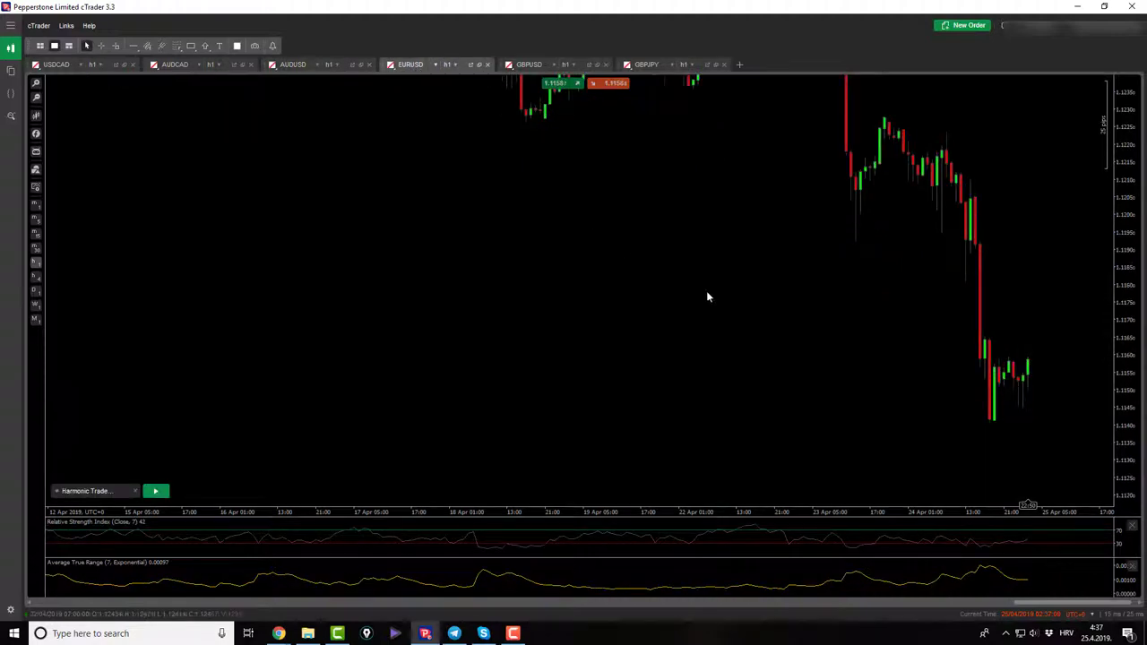
{"action": "left_click", "coordinate": [37, 291]}
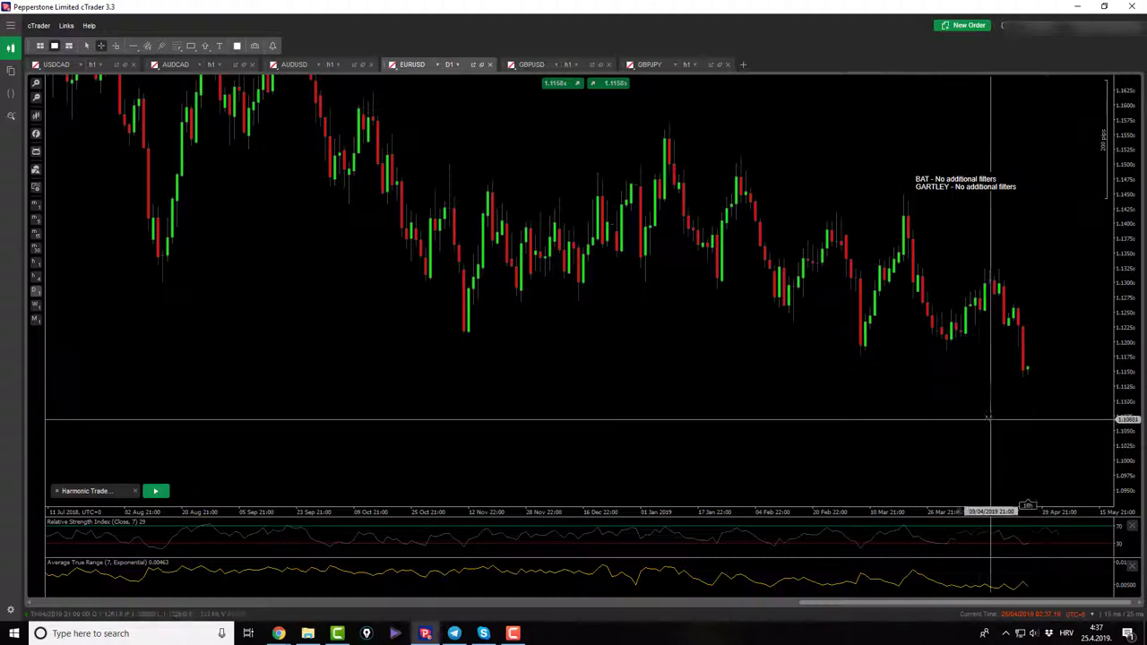
{"action": "left_click_drag", "start_coordinate": [1022, 376], "coordinate": [1028, 367]}
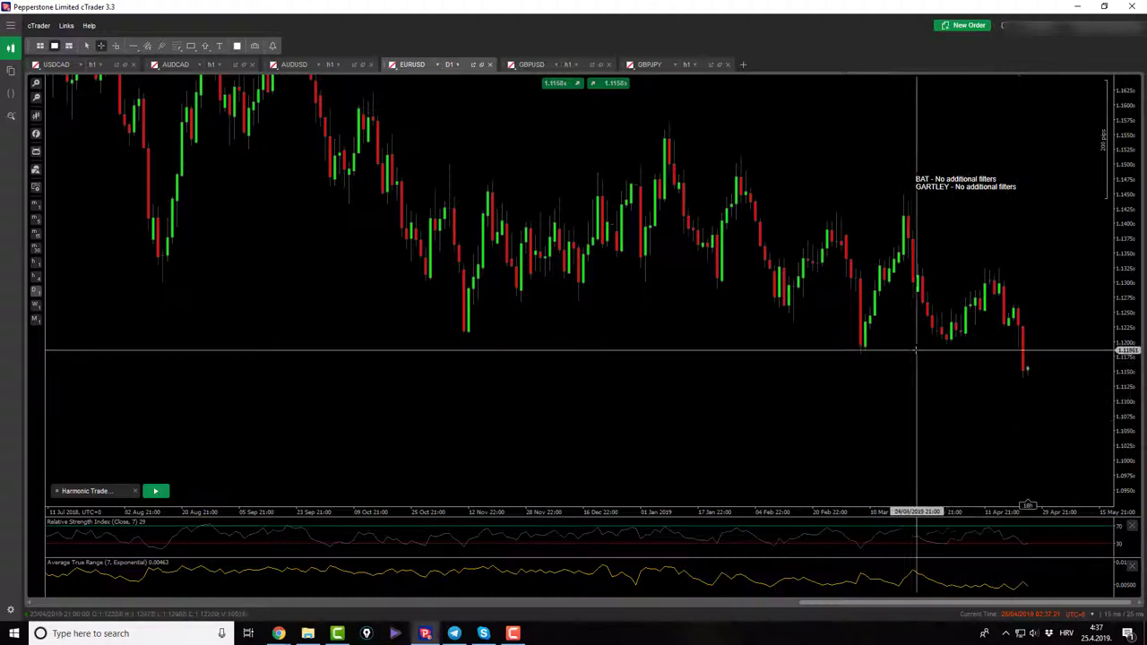
{"action": "left_click", "coordinate": [133, 46]}
{"action": "left_click", "coordinate": [899, 346]}
{"action": "left_click_drag", "start_coordinate": [898, 346], "coordinate": [900, 351]}
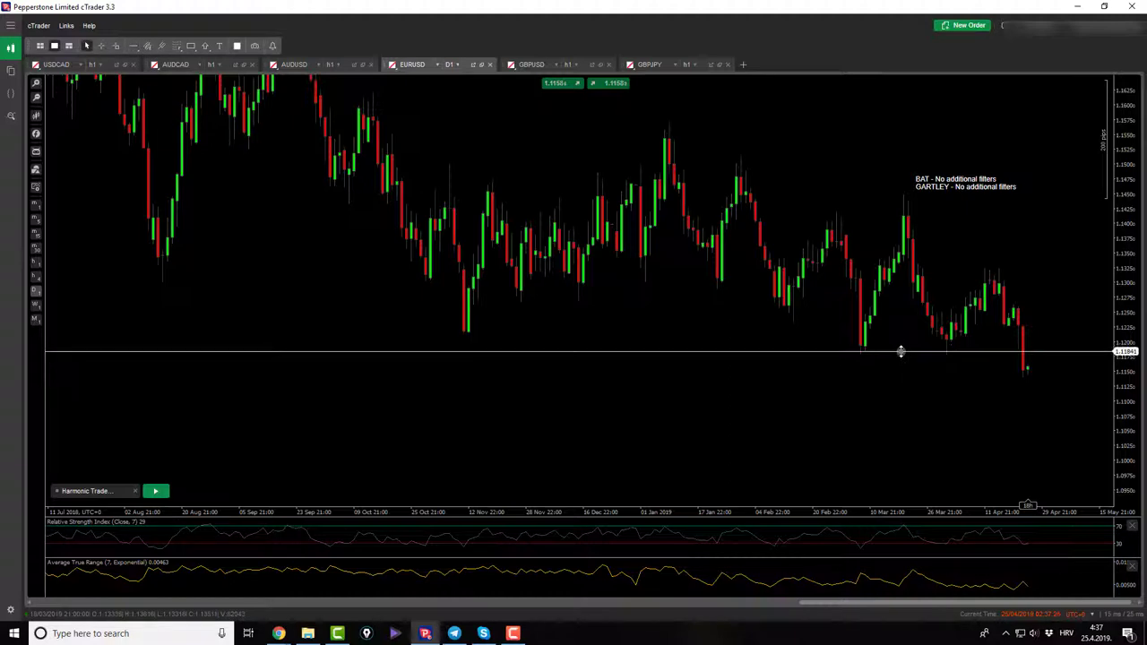
{"action": "right_click", "coordinate": [834, 411]}
{"action": "left_click", "coordinate": [36, 292]}
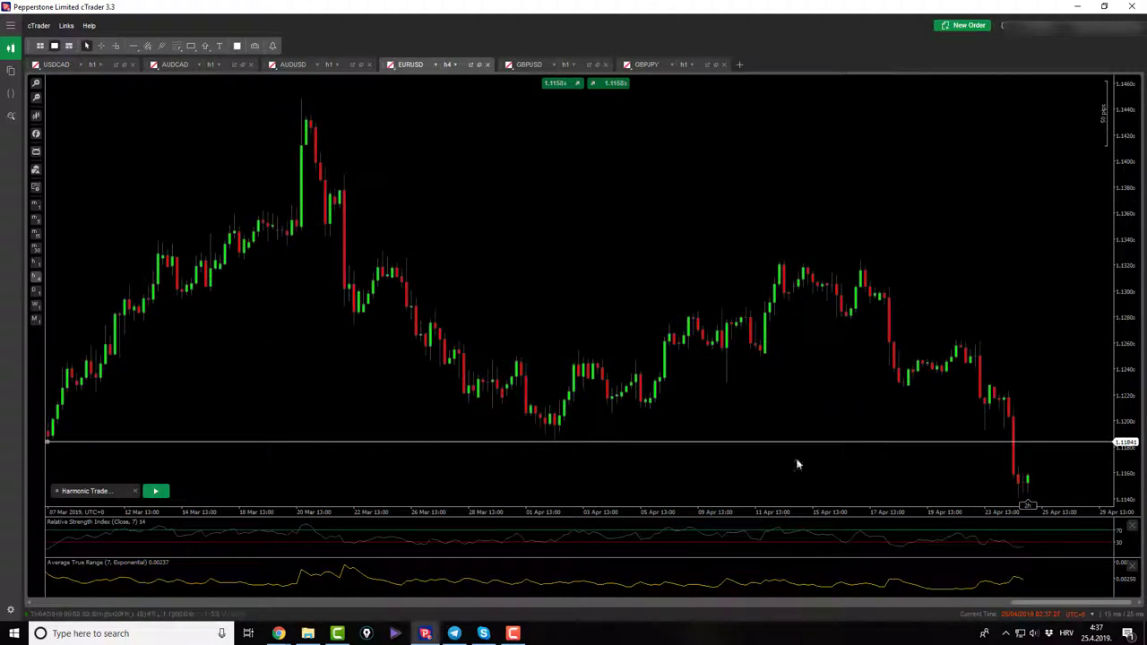
Step: Draw a zone rectangle over the latest EURUSD drop with a translucent grey fill
{"action": "left_click", "coordinate": [190, 45]}
{"action": "left_click_drag", "start_coordinate": [1044, 309], "coordinate": [1109, 341]}
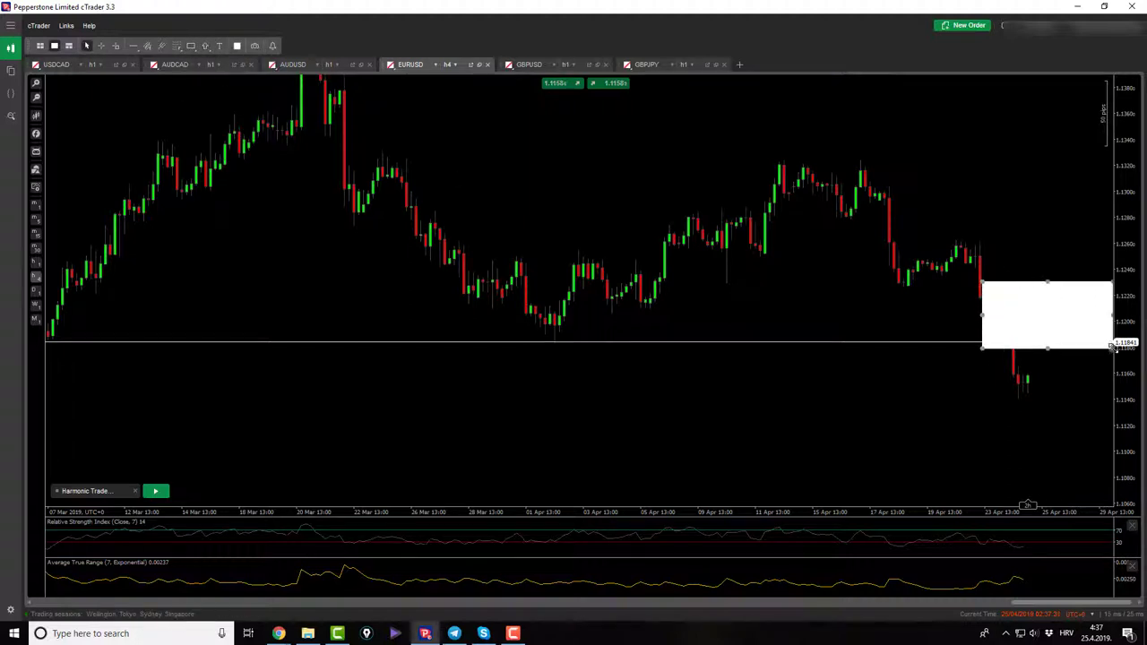
{"action": "left_click", "coordinate": [1107, 340]}
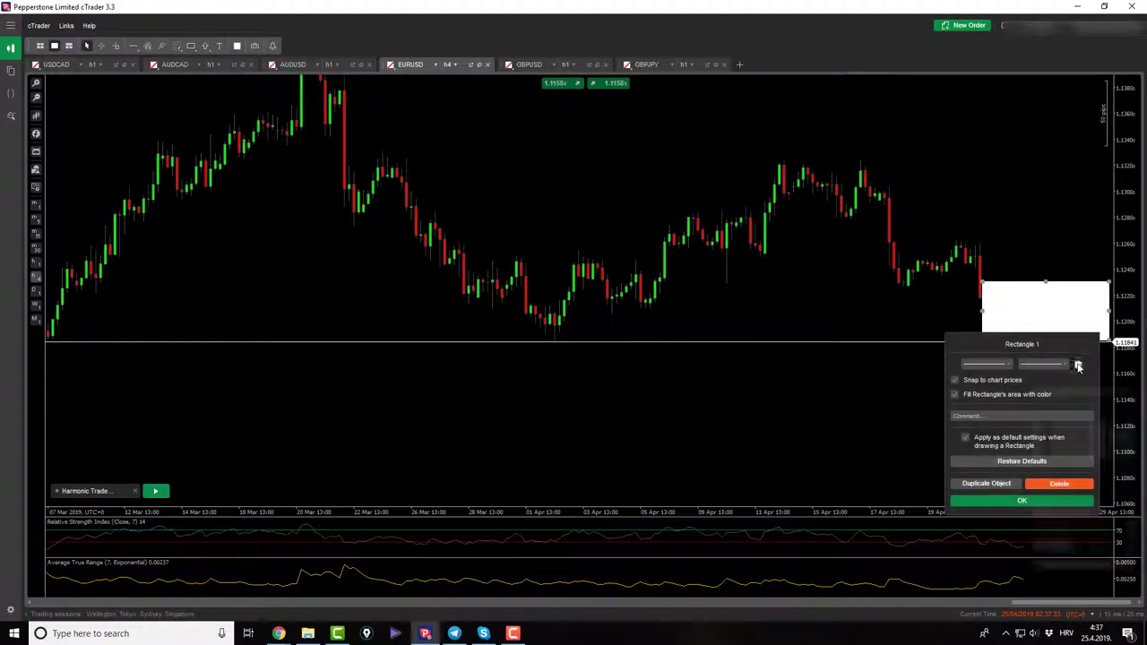
{"action": "left_click", "coordinate": [1078, 365]}
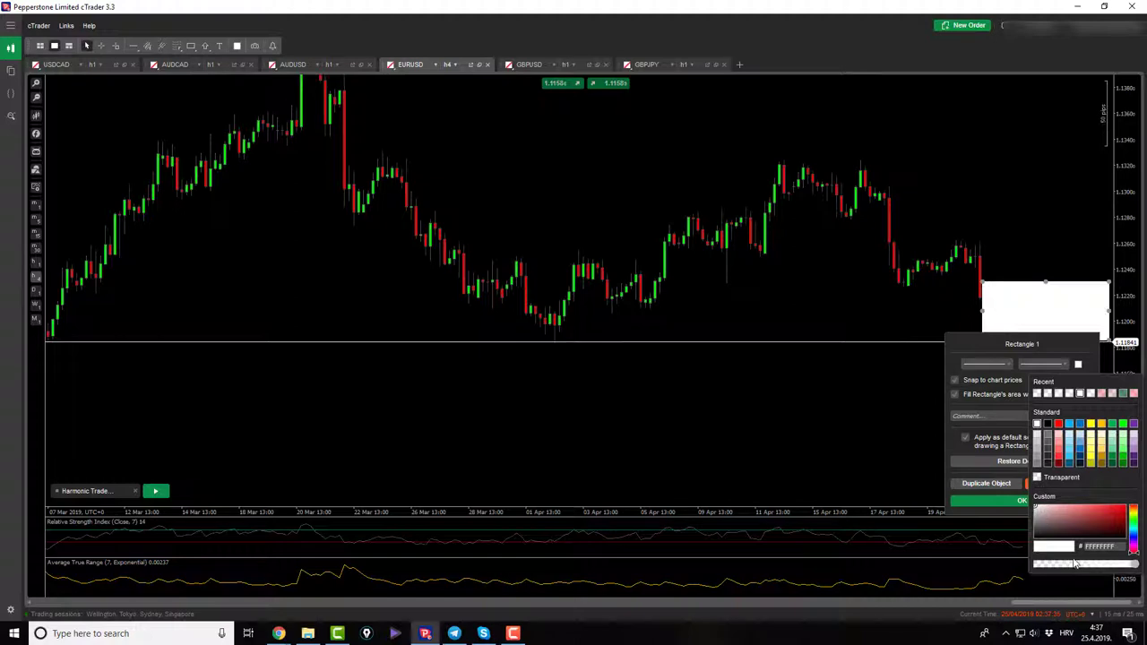
{"action": "left_click_drag", "start_coordinate": [1076, 564], "coordinate": [1064, 564]}
{"action": "left_click", "coordinate": [1000, 502]}
{"action": "left_click", "coordinate": [1001, 502]}
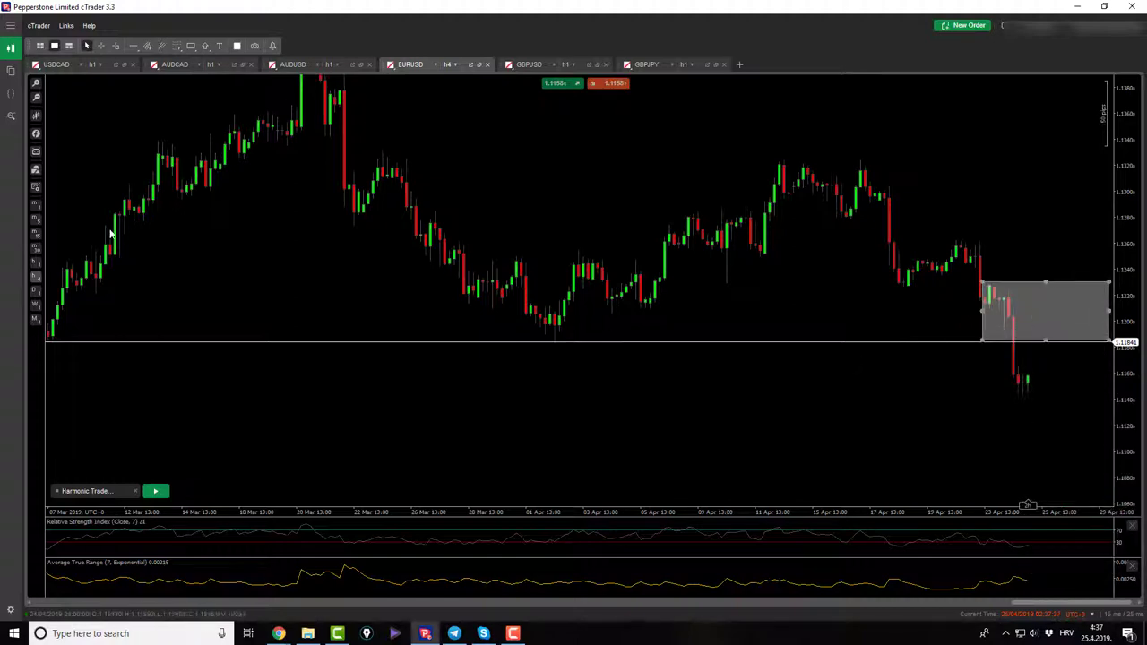
Step: On the EURUSD hourly chart, reshape the zone rectangle over the recent consolidation
{"action": "left_click", "coordinate": [36, 263]}
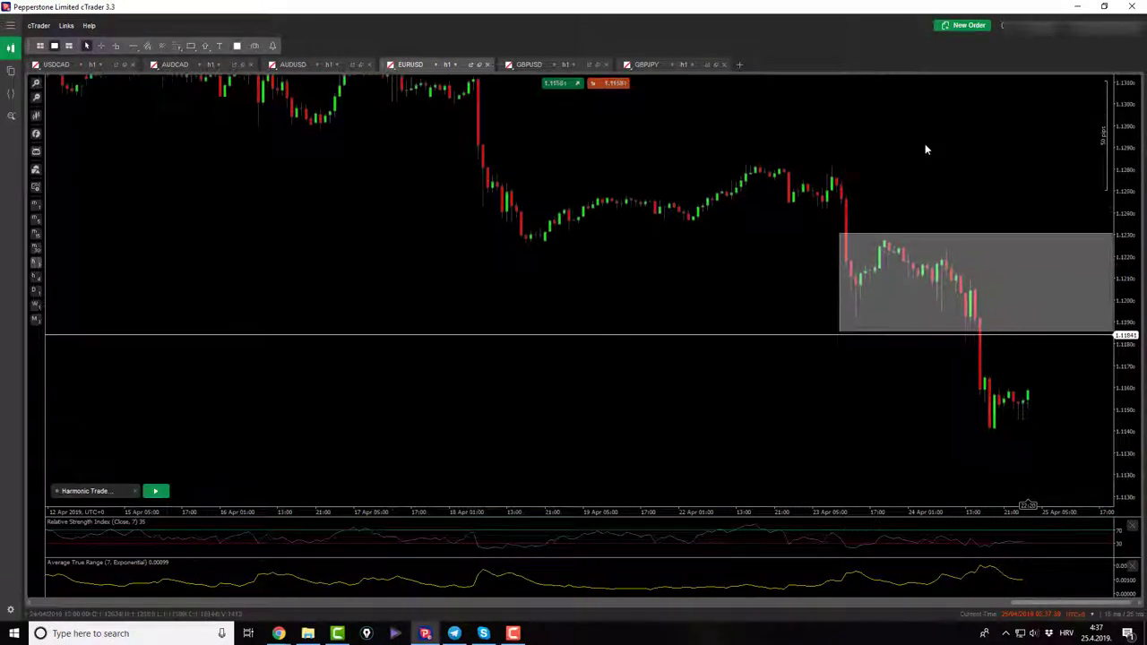
{"action": "left_click_drag", "start_coordinate": [838, 332], "coordinate": [853, 316]}
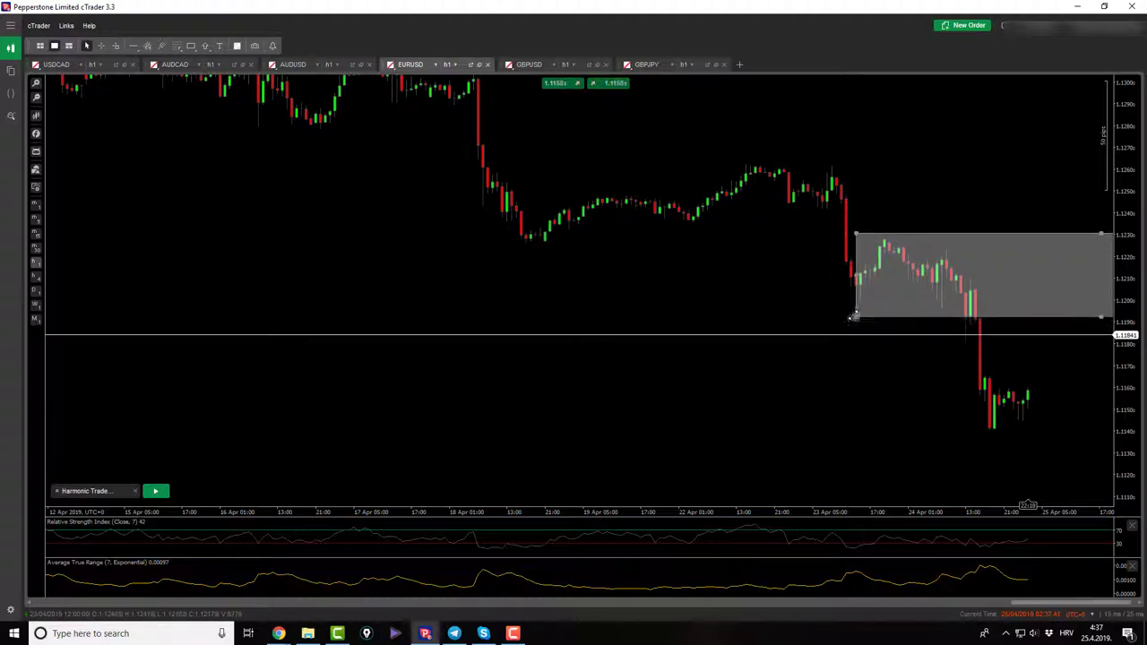
{"action": "left_click", "coordinate": [857, 238]}
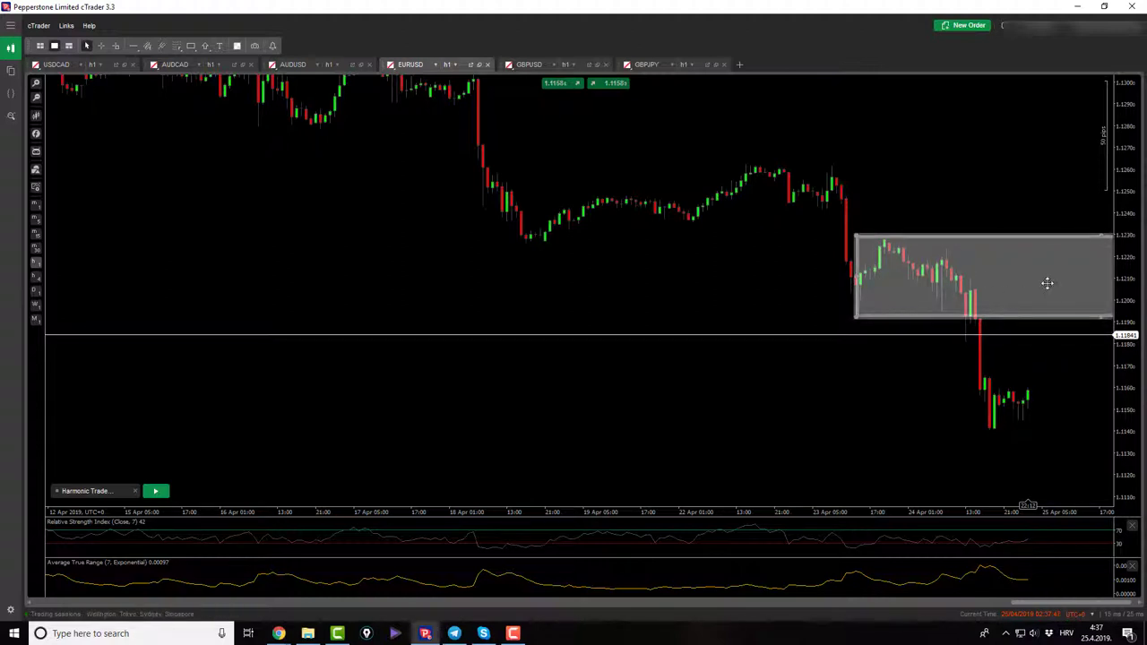
{"action": "left_click_drag", "start_coordinate": [977, 205], "coordinate": [980, 187]}
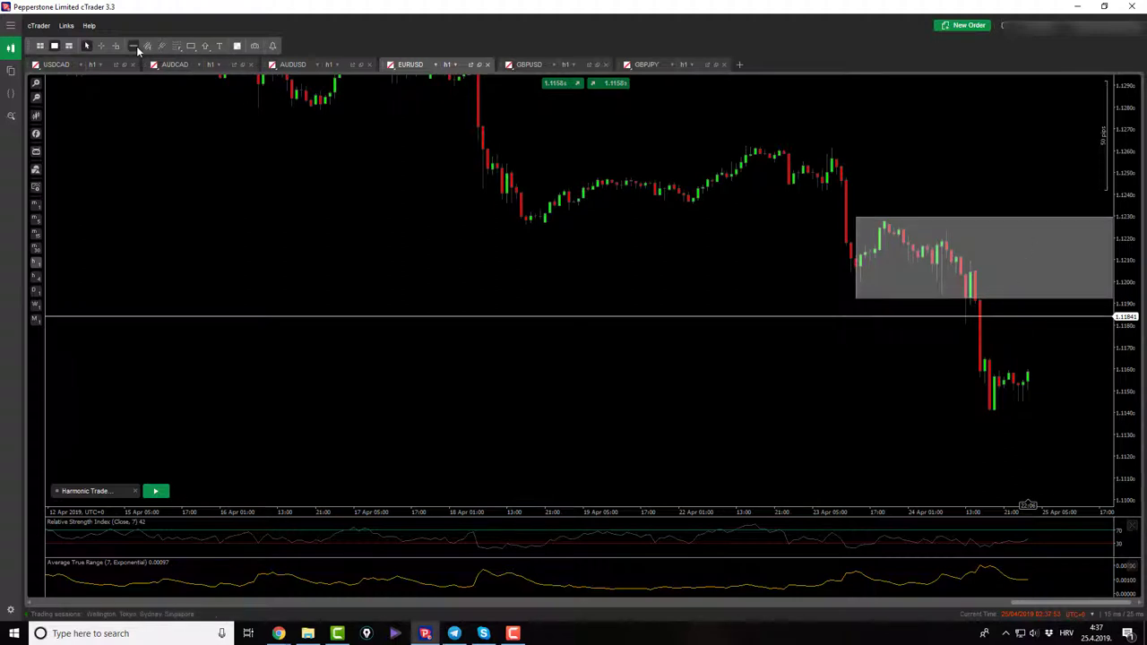
Step: Measure the pip distance up from the recent low, then open the GBPUSD chart
{"action": "left_click", "coordinate": [102, 47]}
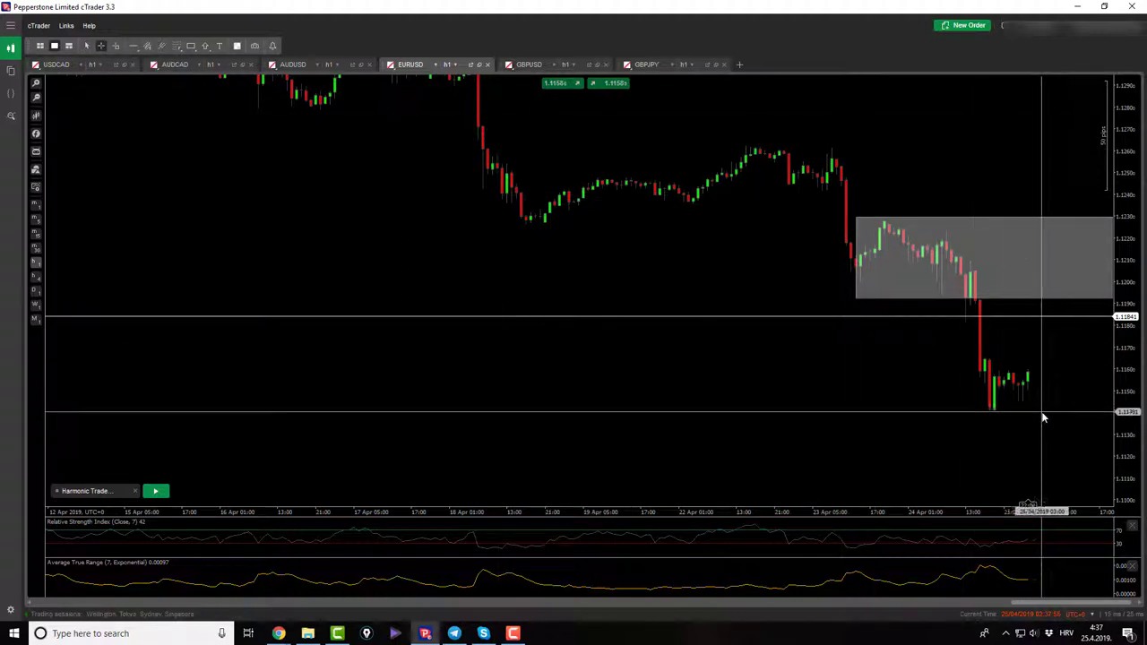
{"action": "left_click_drag", "start_coordinate": [1042, 411], "coordinate": [1046, 285]}
{"action": "left_click", "coordinate": [1022, 318]}
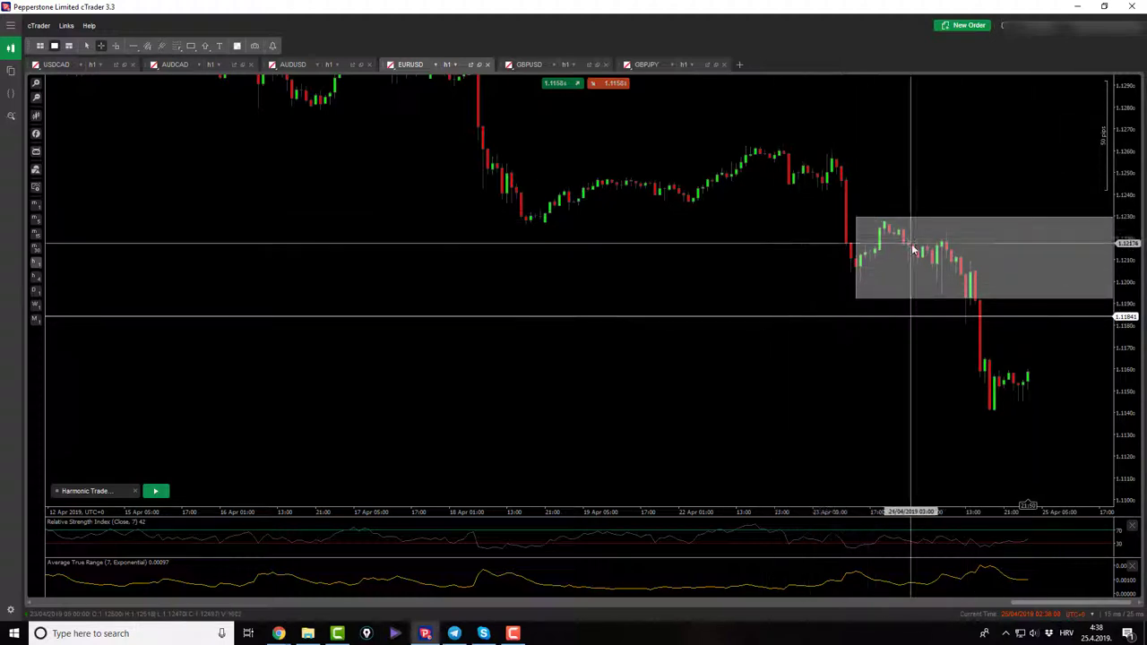
{"action": "left_click", "coordinate": [529, 64]}
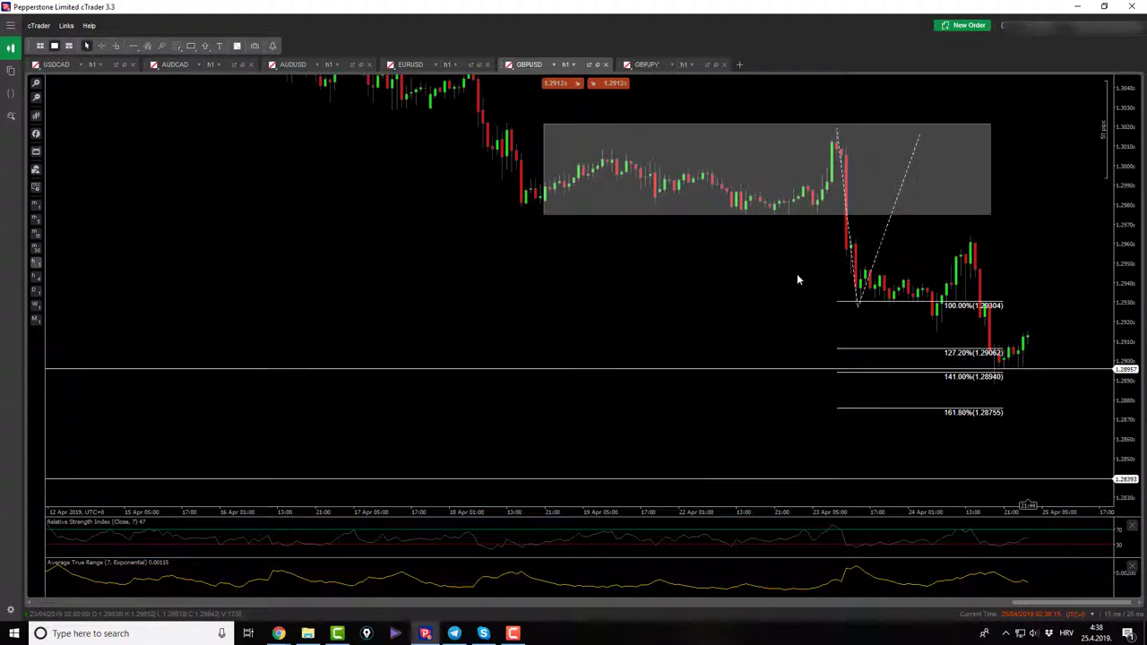
Step: Reposition the third point of the GBPUSD Fibonacci expansion
{"action": "left_click", "coordinate": [104, 49]}
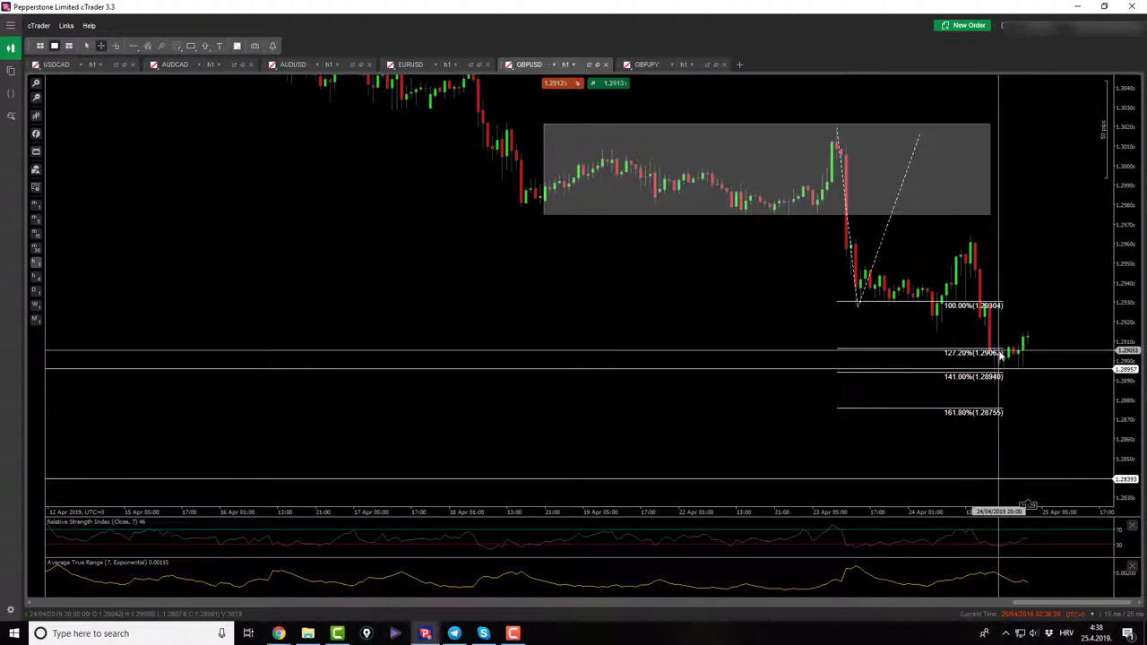
{"action": "middle_click", "coordinate": [950, 327]}
{"action": "left_click_drag", "start_coordinate": [860, 309], "coordinate": [939, 331]}
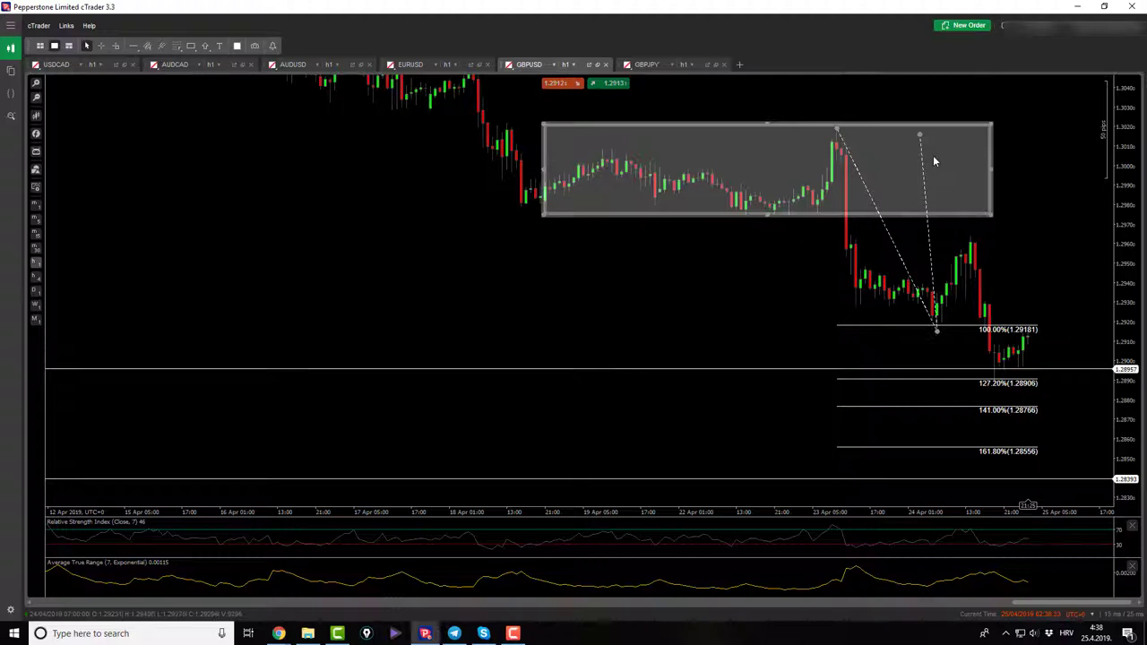
{"action": "left_click_drag", "start_coordinate": [920, 134], "coordinate": [837, 129]}
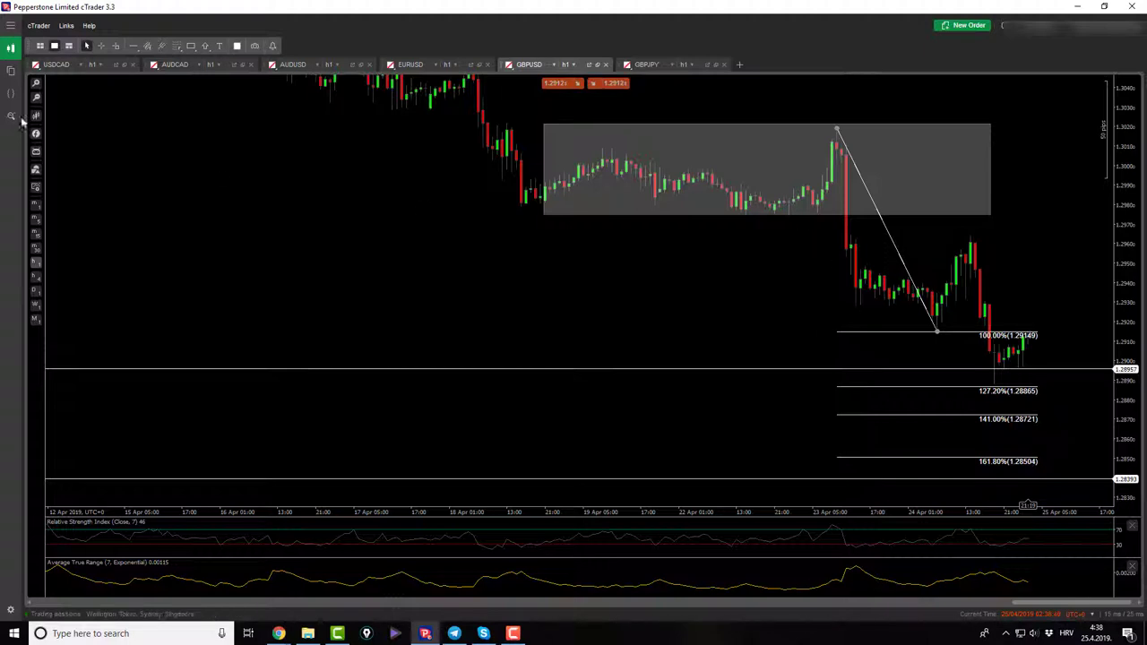
Step: Move the grey zone down over the recent candles and adjust its bottom-left corner
{"action": "left_click", "coordinate": [100, 46]}
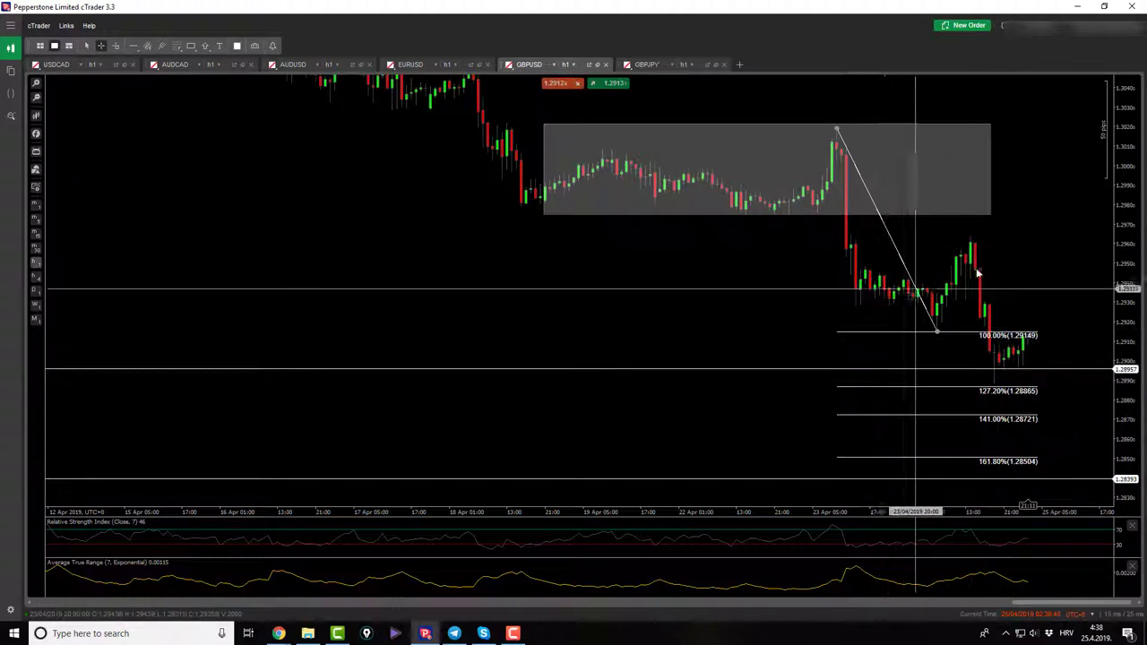
{"action": "mouse_move", "coordinate": [749, 208]}
{"action": "left_mouse_down"}
{"action": "mouse_move", "coordinate": [1044, 306]}
{"action": "mouse_move", "coordinate": [901, 311]}
{"action": "left_mouse_up"}
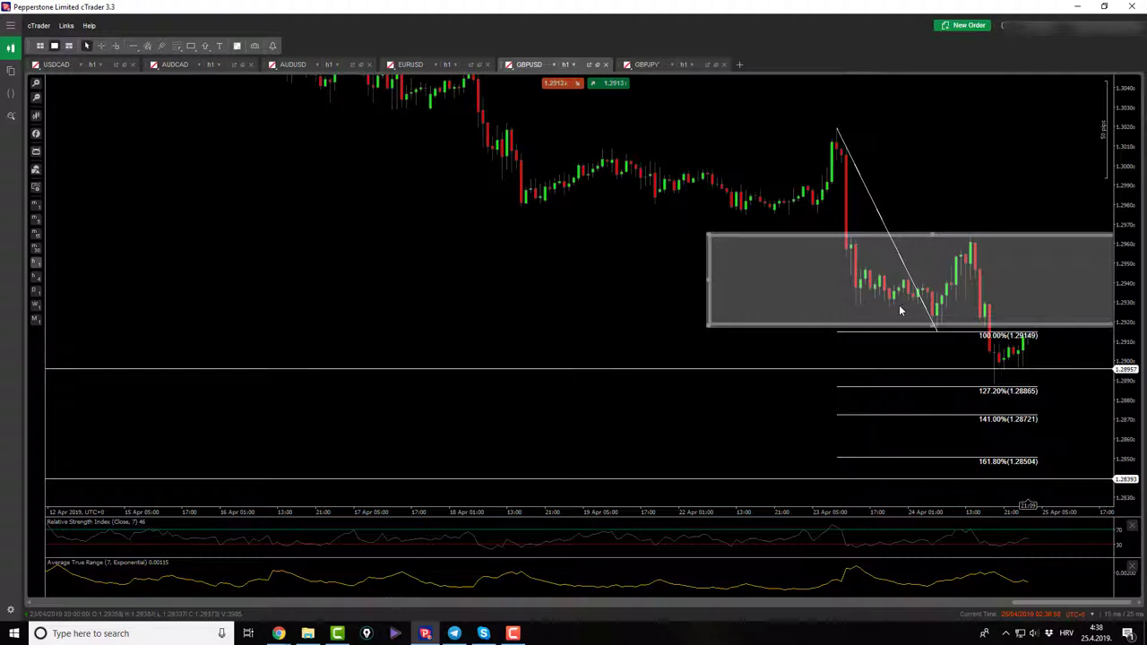
{"action": "left_click_drag", "start_coordinate": [709, 324], "coordinate": [712, 329]}
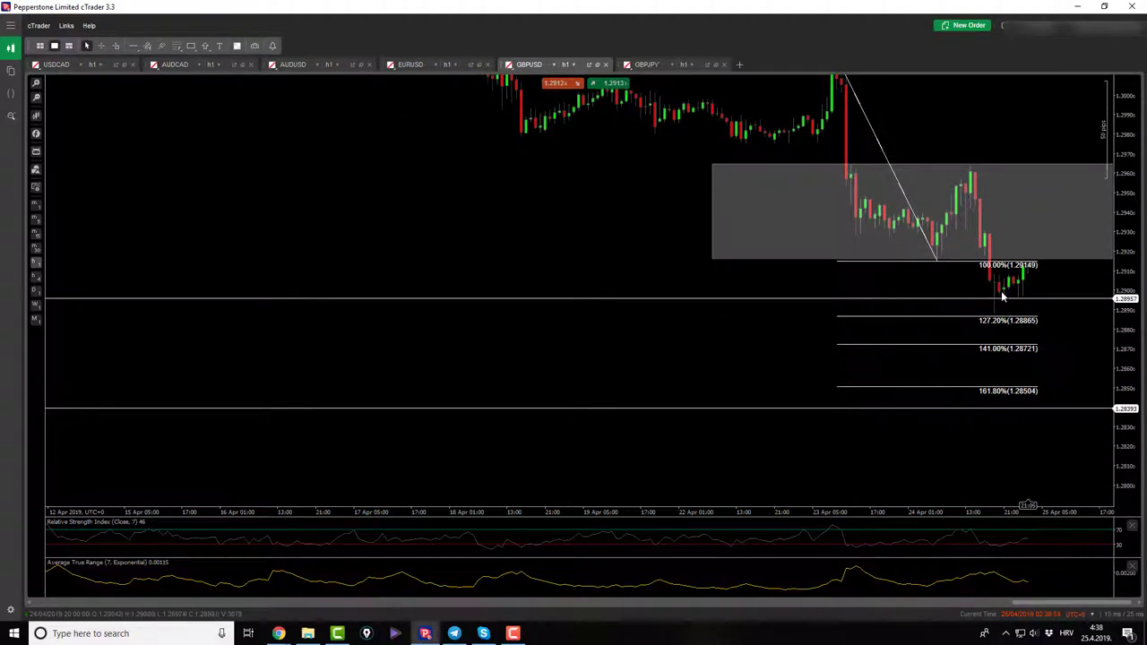
Step: Show GBPUSD on 4-hour candles, zoomed out to the zone and 161.8% level at 1.28504
{"action": "left_click", "coordinate": [36, 291]}
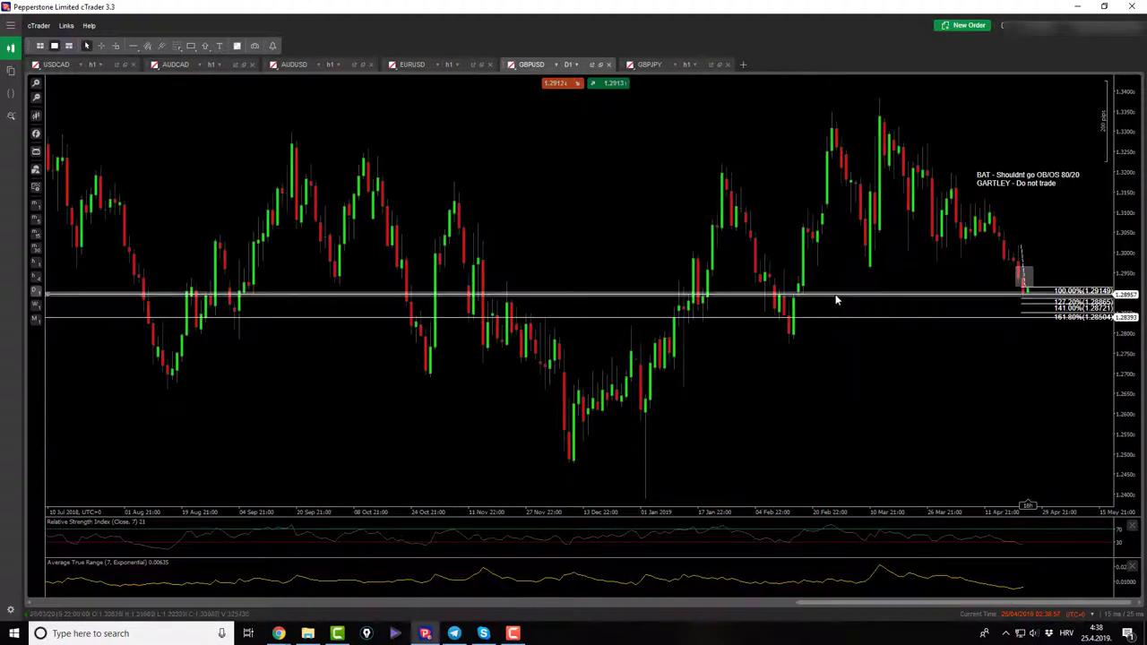
{"action": "left_click", "coordinate": [37, 277]}
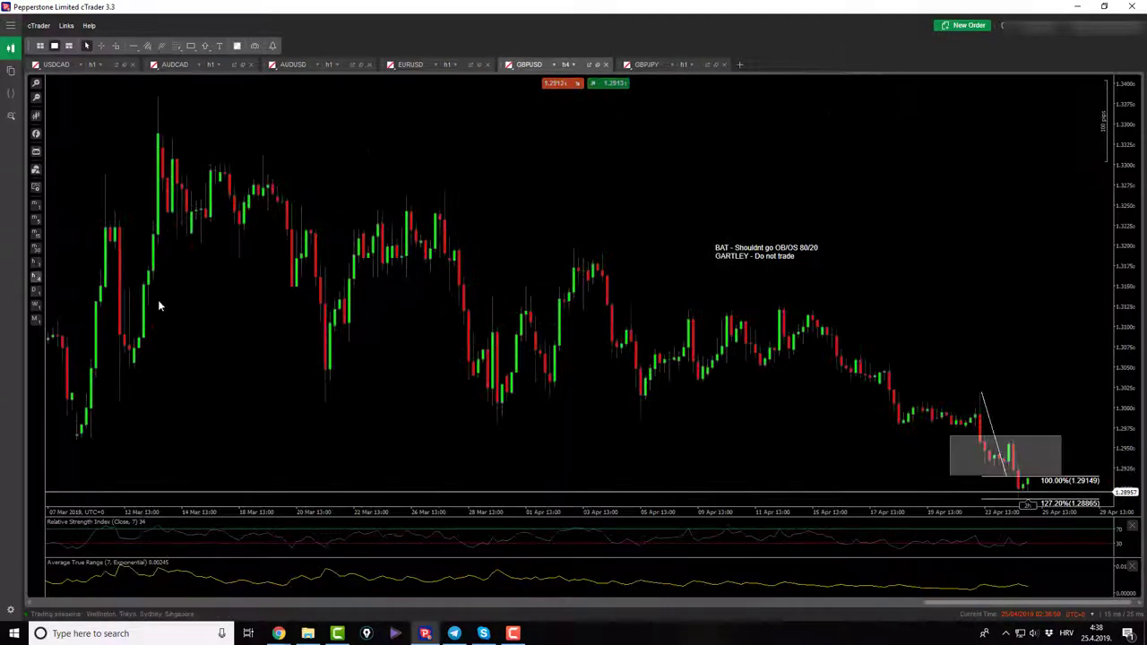
{"action": "left_click_drag", "start_coordinate": [826, 374], "coordinate": [860, 226]}
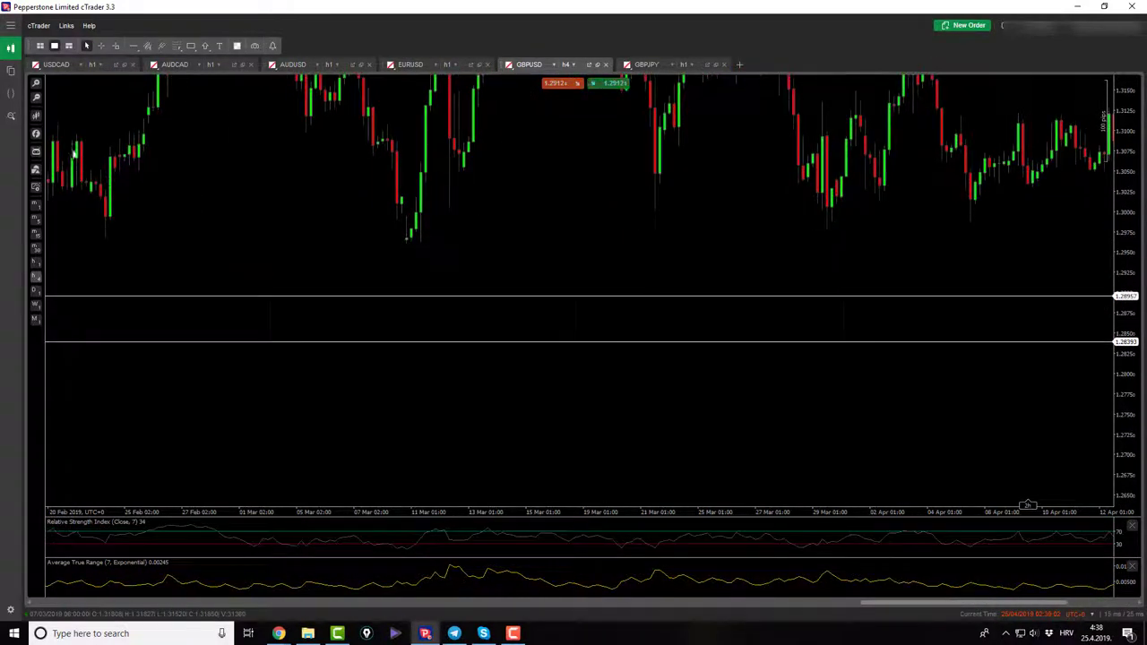
{"action": "left_click", "coordinate": [33, 103]}
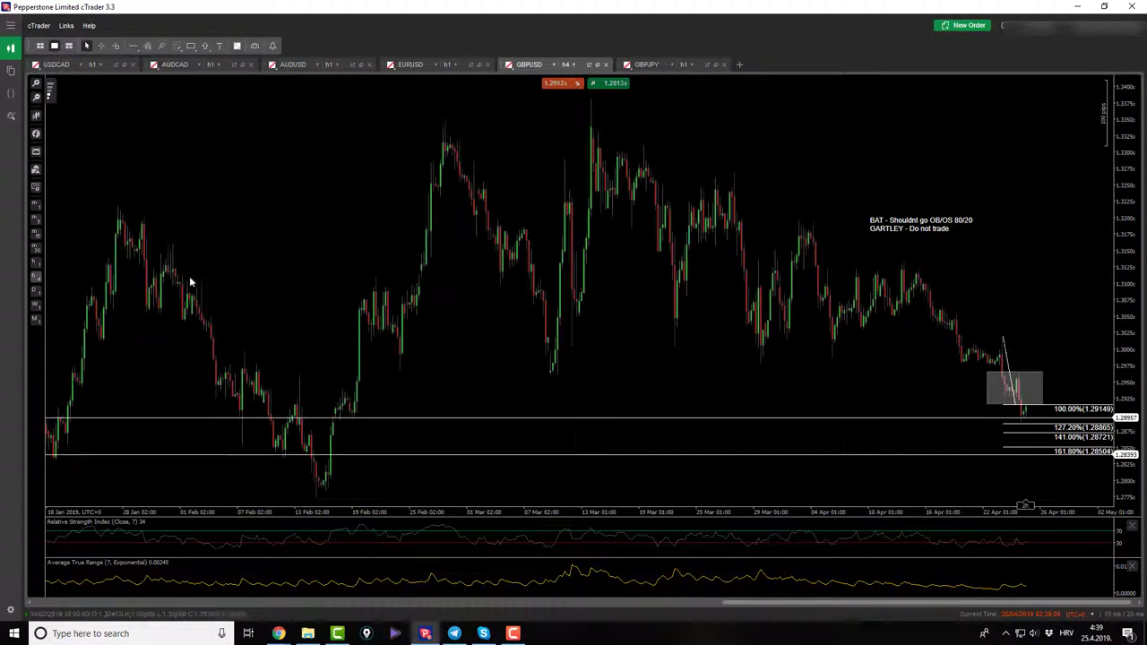
Step: Check GBPUSD on the daily chart, then return to 4-hour and pan back to earlier dates
{"action": "left_click_drag", "start_coordinate": [190, 283], "coordinate": [430, 324]}
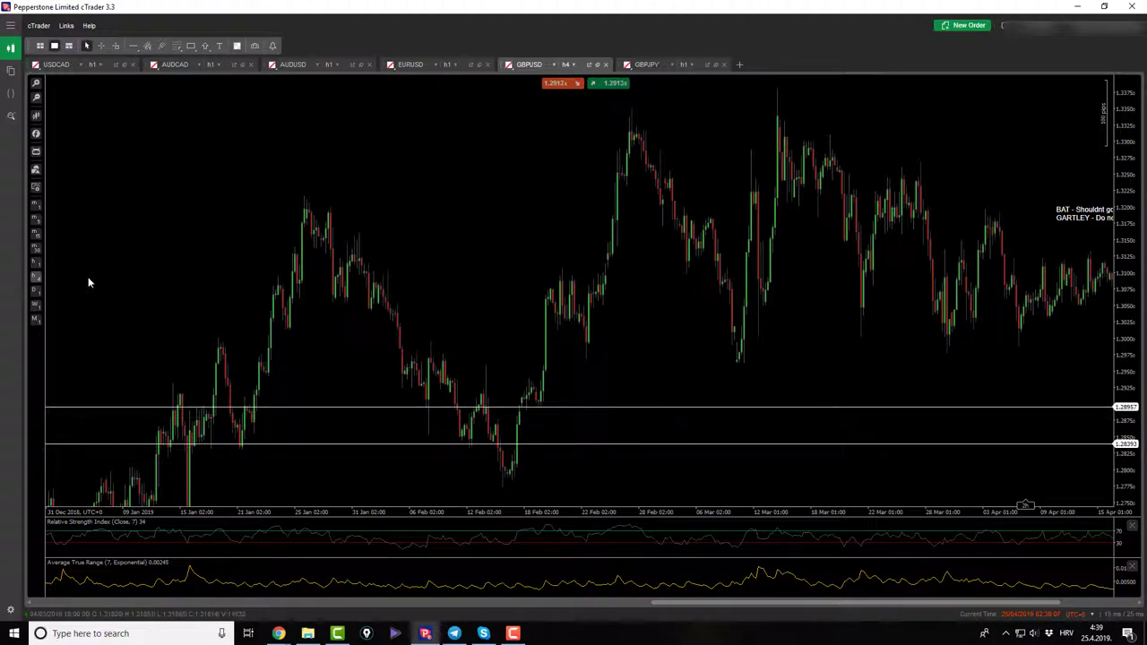
{"action": "left_click", "coordinate": [36, 292]}
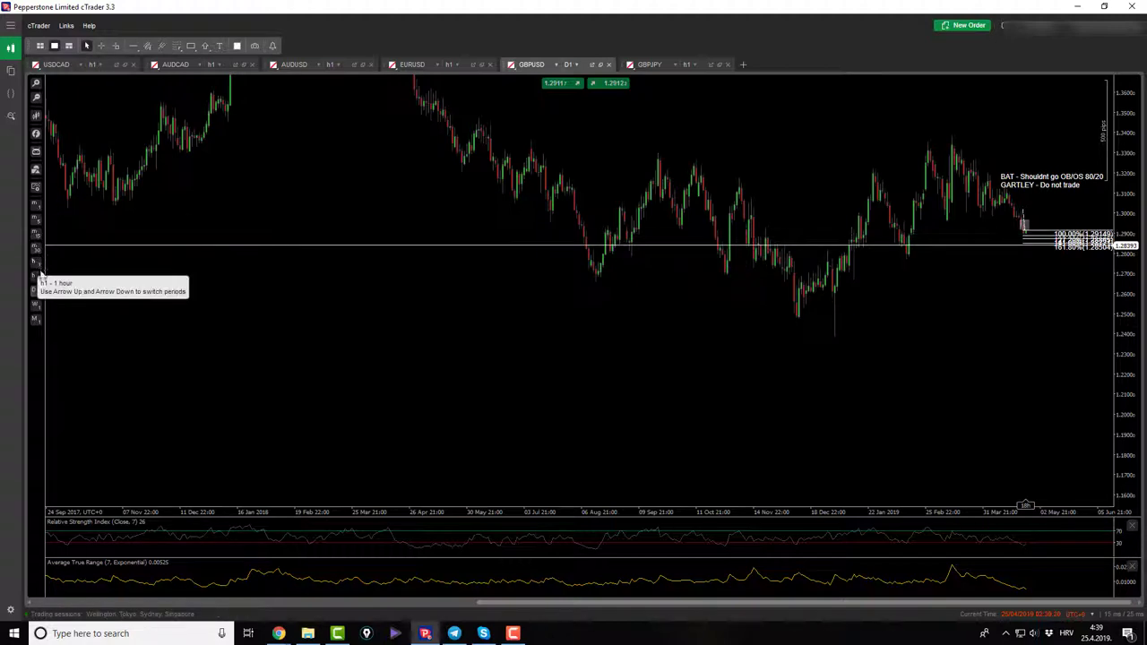
{"action": "left_click", "coordinate": [35, 275]}
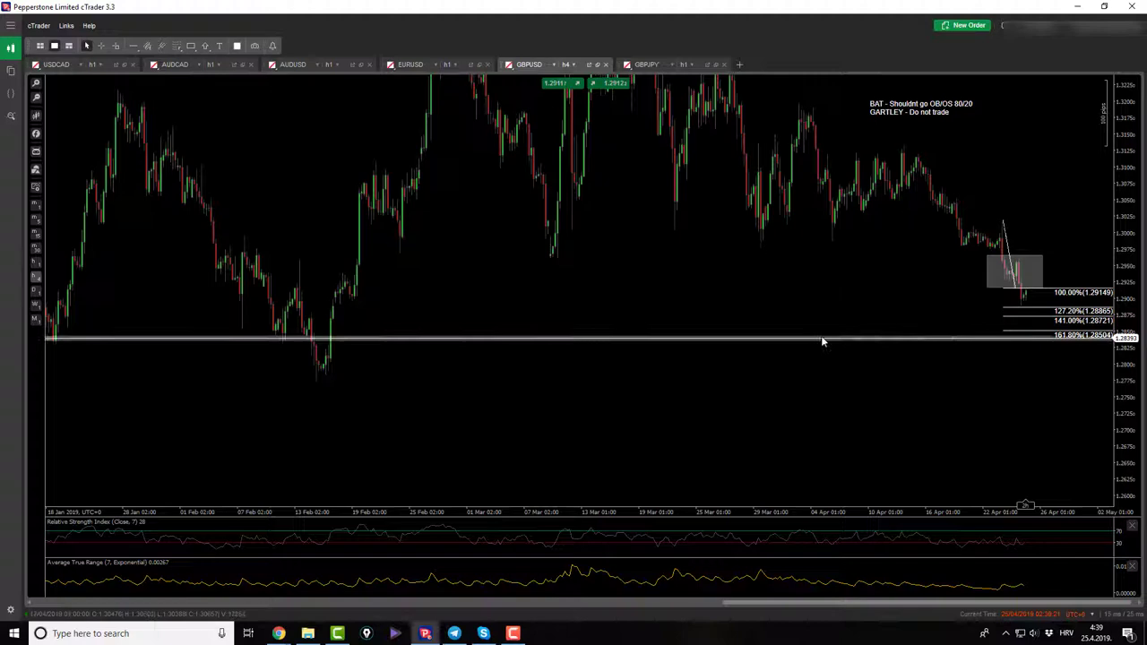
{"action": "left_click_drag", "start_coordinate": [512, 269], "coordinate": [460, 307]}
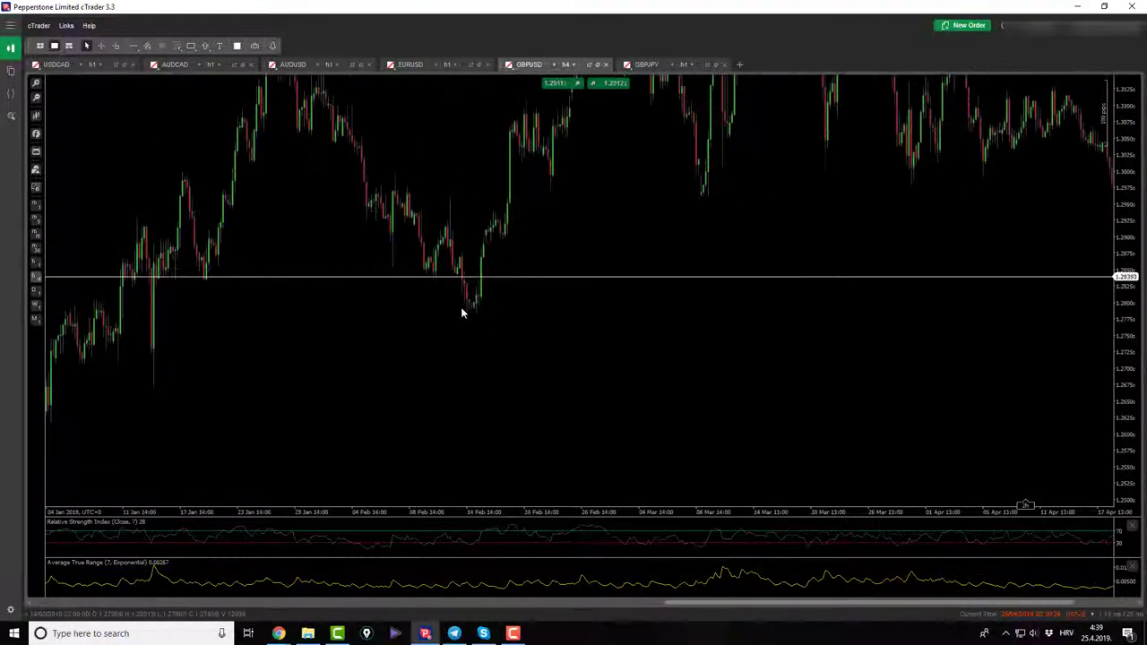
Step: Add a horizontal support line at the February low of 1.2792 on the 4-hour chart
{"action": "mouse_move", "coordinate": [130, 52]}
{"action": "left_click", "coordinate": [166, 74]}
{"action": "left_click", "coordinate": [481, 308]}
{"action": "left_click_drag", "start_coordinate": [485, 314], "coordinate": [298, 348]}
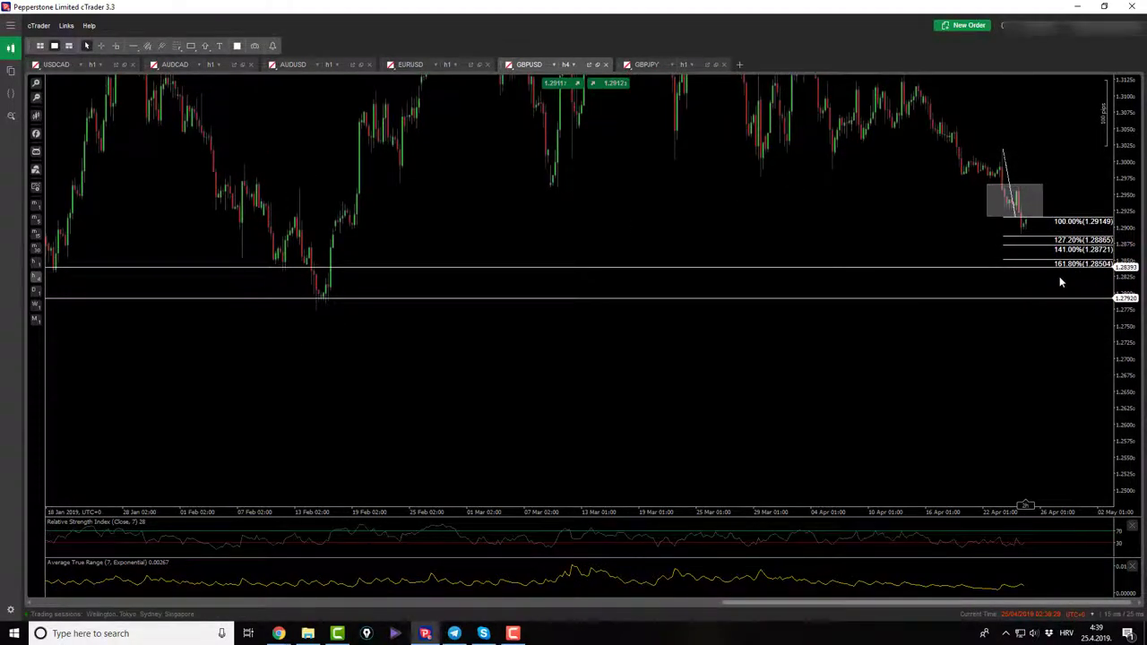
Step: Switch GBPUSD to hourly with crosshairs and shift the view to reveal lower Fibonacci levels
{"action": "left_click", "coordinate": [100, 46]}
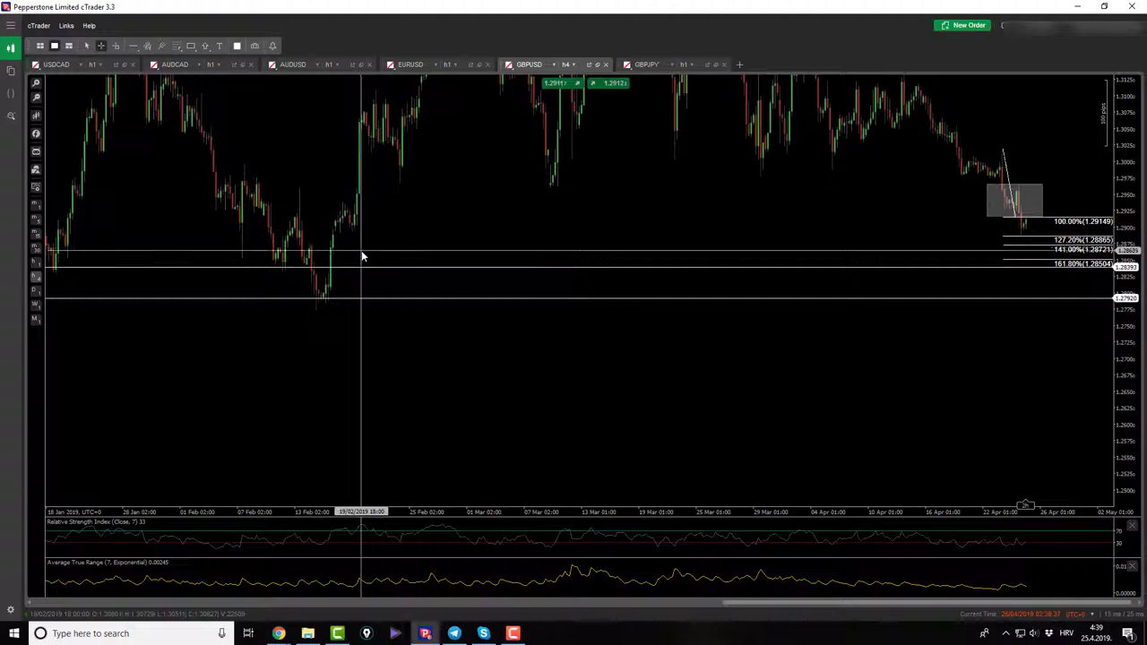
{"action": "left_click", "coordinate": [35, 262]}
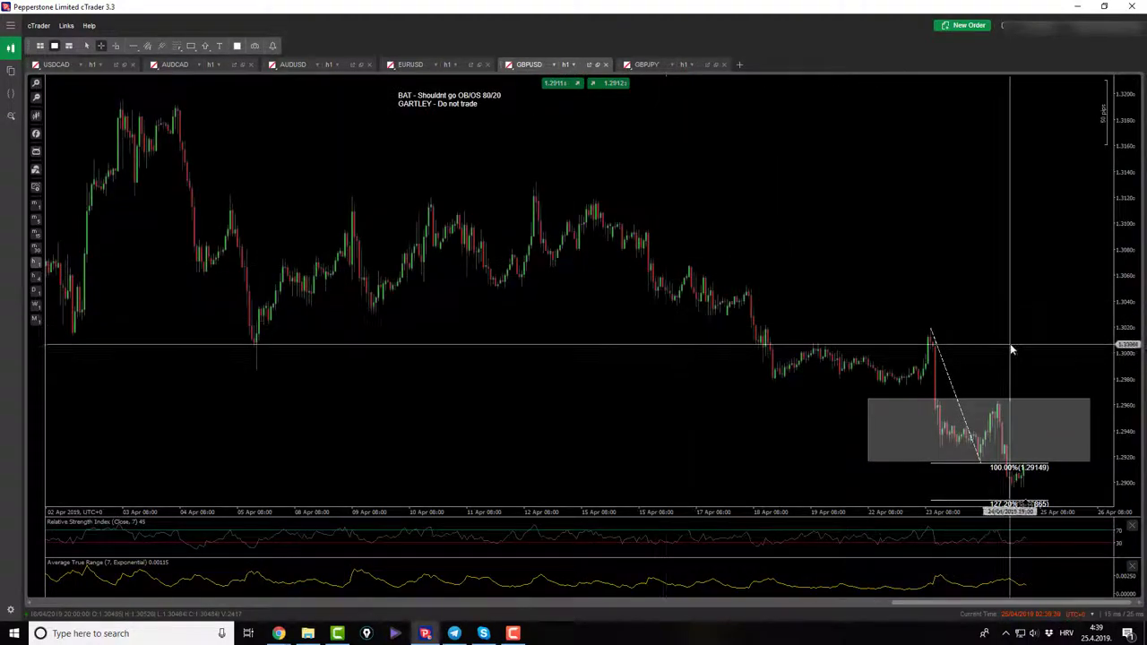
{"action": "left_click_drag", "start_coordinate": [1006, 422], "coordinate": [1002, 318]}
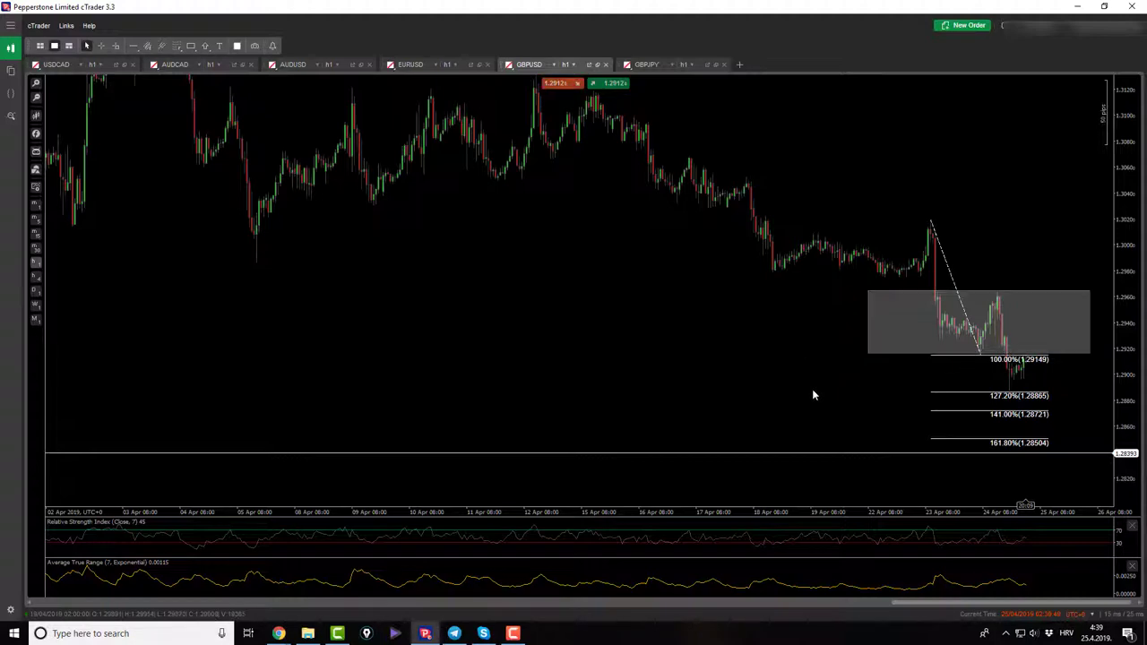
Step: Open the GBPJPY chart and measure the recent price move with the crosshair
{"action": "left_click", "coordinate": [659, 66]}
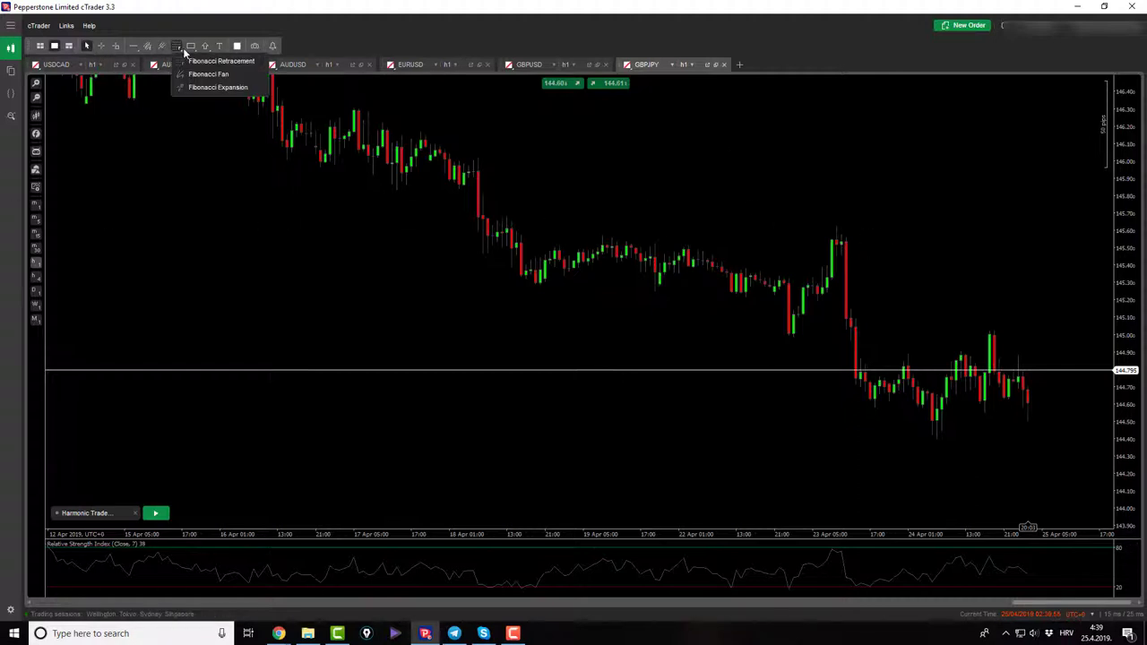
{"action": "left_click", "coordinate": [102, 46]}
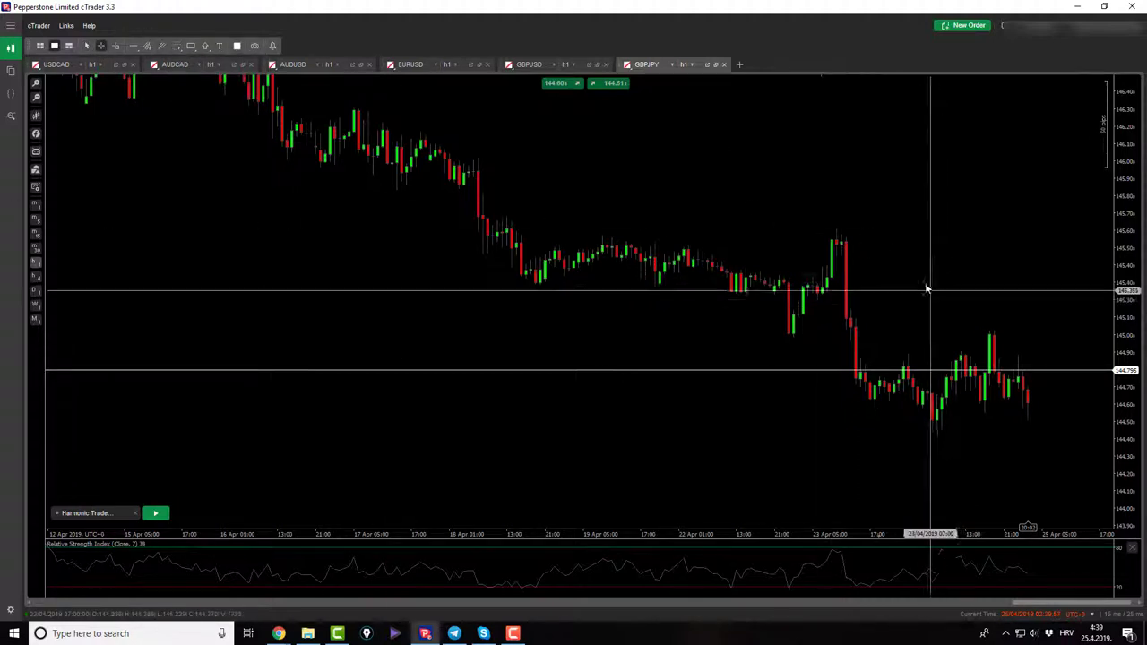
{"action": "mouse_move", "coordinate": [834, 230]}
{"action": "left_mouse_down"}
{"action": "mouse_move", "coordinate": [927, 371]}
{"action": "mouse_move", "coordinate": [938, 446]}
{"action": "mouse_move", "coordinate": [985, 385]}
{"action": "mouse_move", "coordinate": [999, 341]}
{"action": "mouse_move", "coordinate": [1057, 418]}
{"action": "left_mouse_up"}
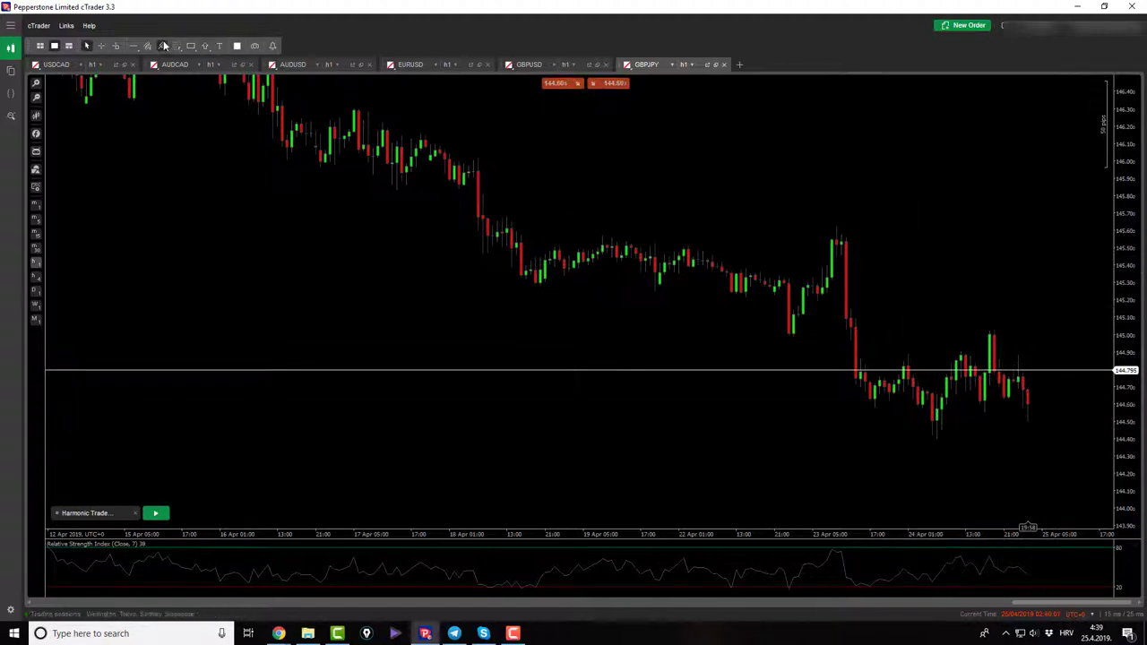
Step: Draw a Fibonacci retracement from the 145.627 swing high down to the 144.400 low
{"action": "left_click", "coordinate": [184, 63]}
{"action": "mouse_move", "coordinate": [833, 223]}
{"action": "left_mouse_down"}
{"action": "mouse_move", "coordinate": [855, 463]}
{"action": "mouse_move", "coordinate": [934, 439]}
{"action": "mouse_move", "coordinate": [940, 451]}
{"action": "mouse_move", "coordinate": [938, 439]}
{"action": "left_mouse_up"}
{"action": "left_click_drag", "start_coordinate": [833, 222], "coordinate": [836, 228]}
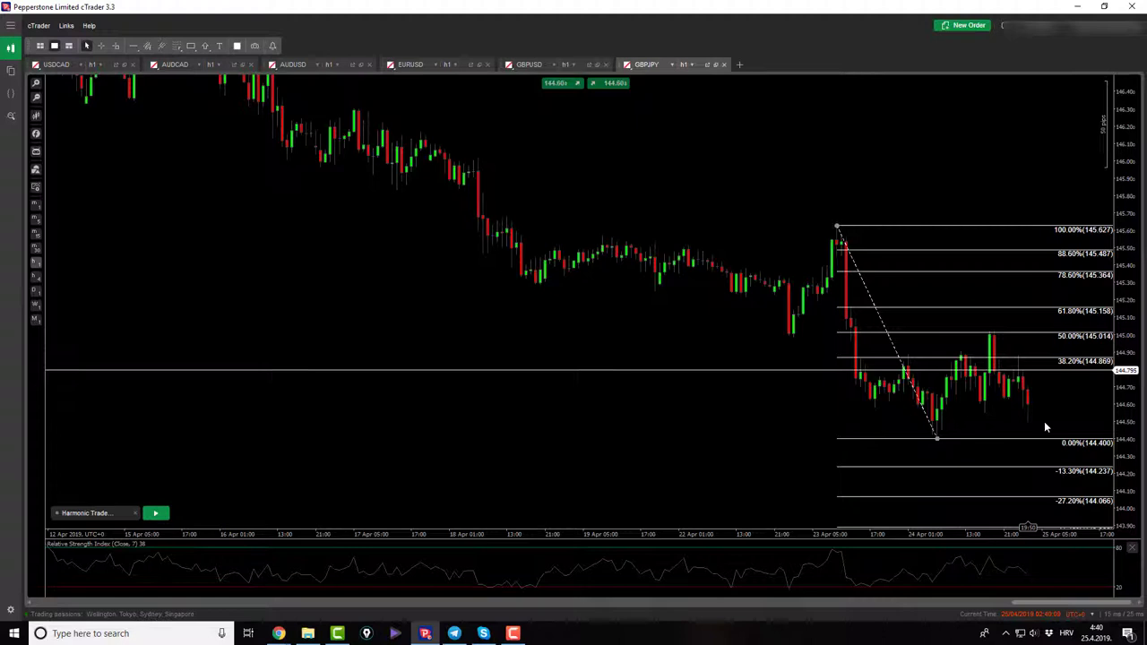
{"action": "scroll", "coordinate": [939, 257], "scroll_direction": "down", "scroll_amount": 2}
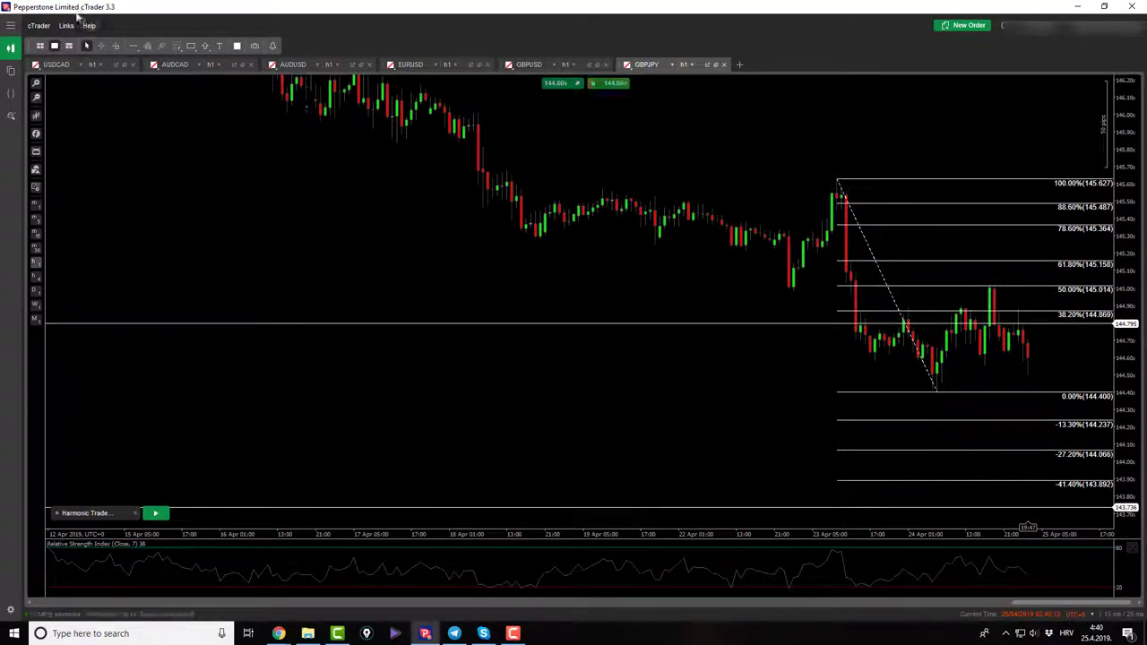
Step: Start a stop limit order at a chosen GBPJPY price level, then cancel it
{"action": "left_click", "coordinate": [102, 45]}
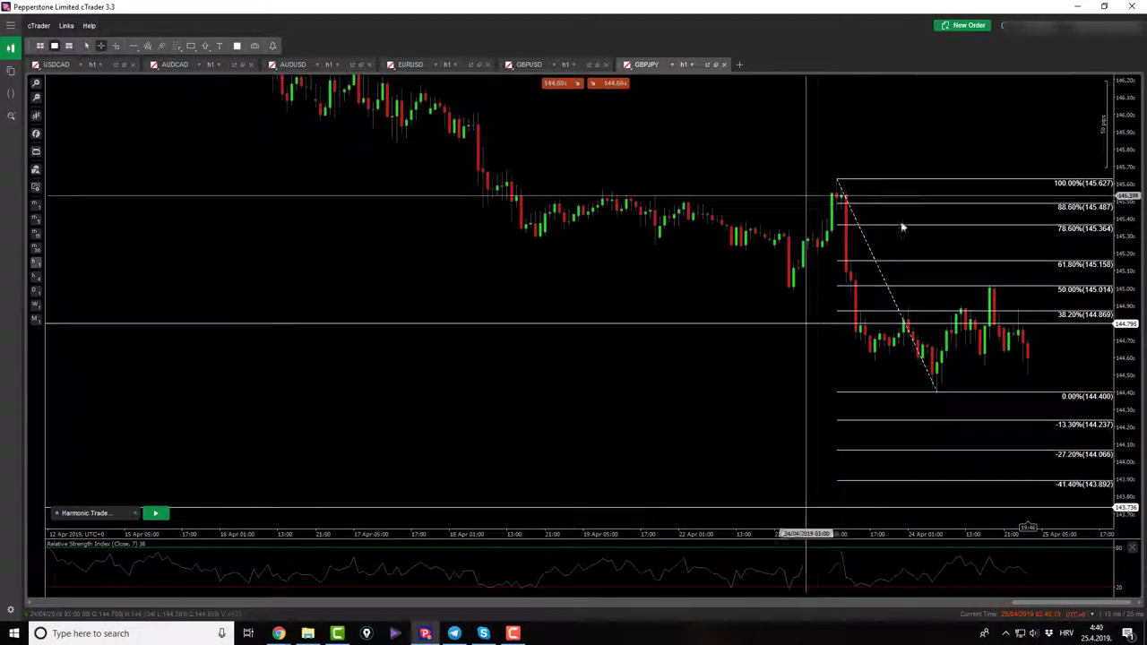
{"action": "left_click", "coordinate": [1071, 244]}
{"action": "right_click", "coordinate": [1073, 248]}
{"action": "left_click", "coordinate": [1047, 301]}
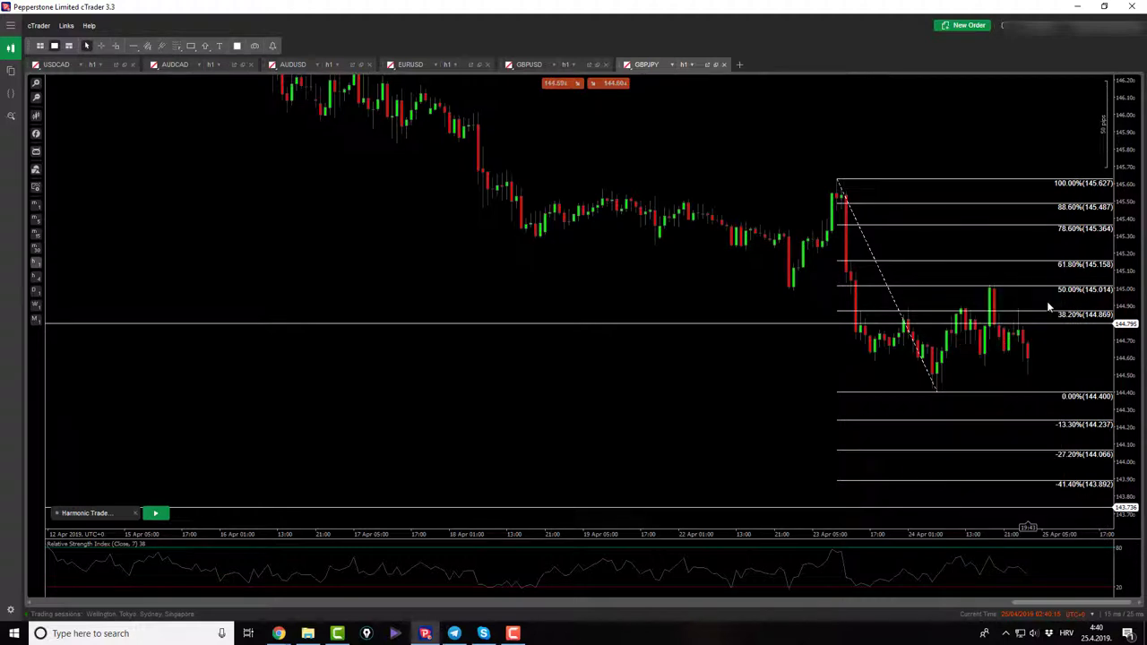
{"action": "key", "text": "Escape"}
Step: Create a price alert for ask at or above 145.251 and close the alert window
{"action": "right_click", "coordinate": [1059, 249]}
{"action": "left_click", "coordinate": [1013, 333]}
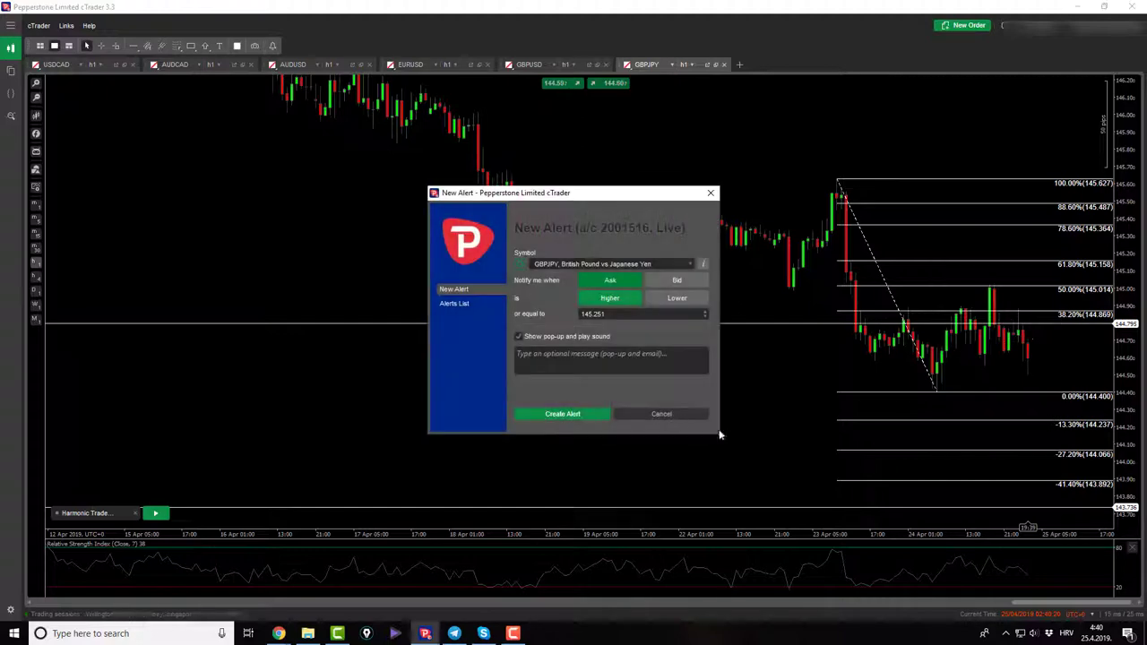
{"action": "left_click", "coordinate": [591, 415]}
{"action": "left_click", "coordinate": [576, 416]}
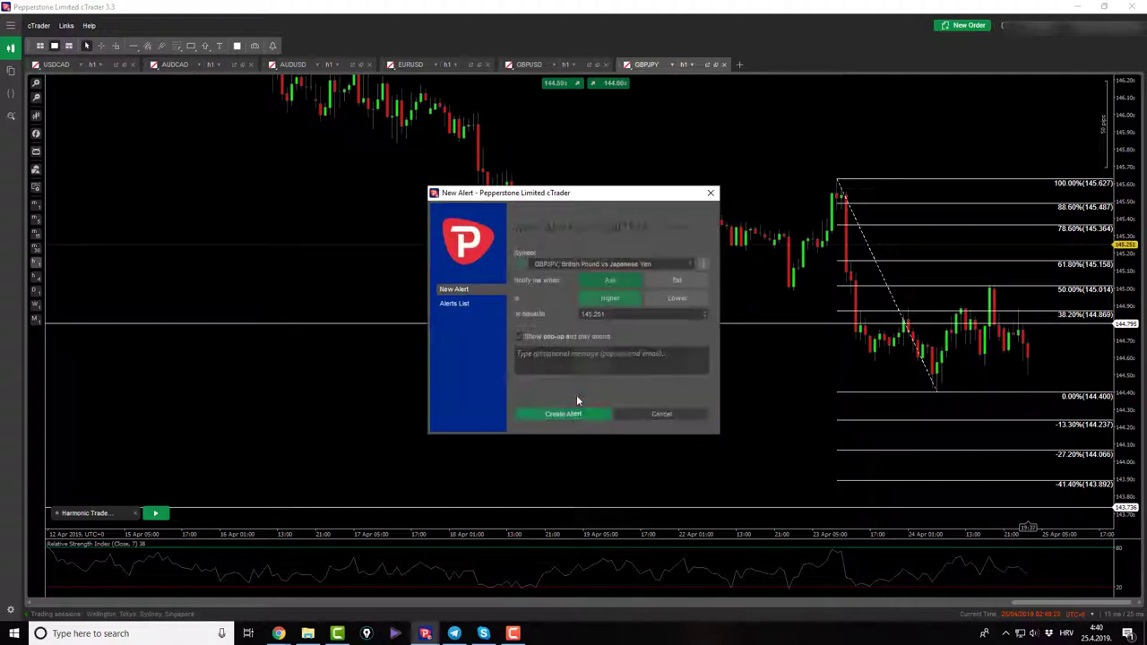
{"action": "left_click", "coordinate": [638, 412]}
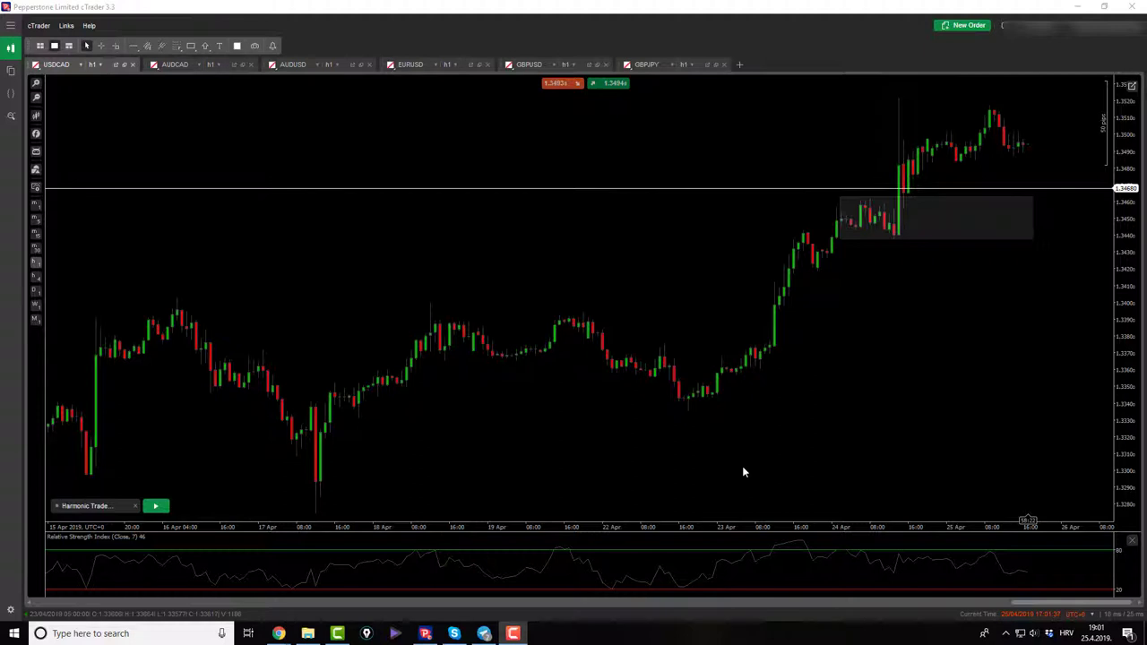
Step: Delete the yellow dashed price line from the AUDCAD chart, then switch to AUDUSD
{"action": "left_click", "coordinate": [101, 45]}
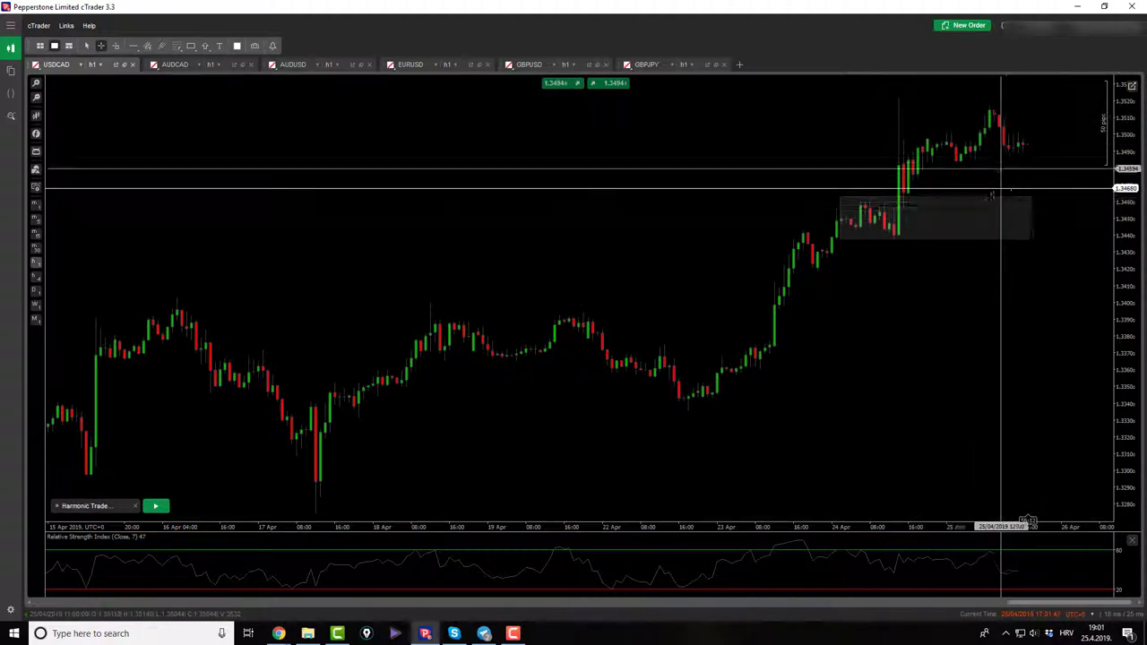
{"action": "left_click", "coordinate": [212, 67]}
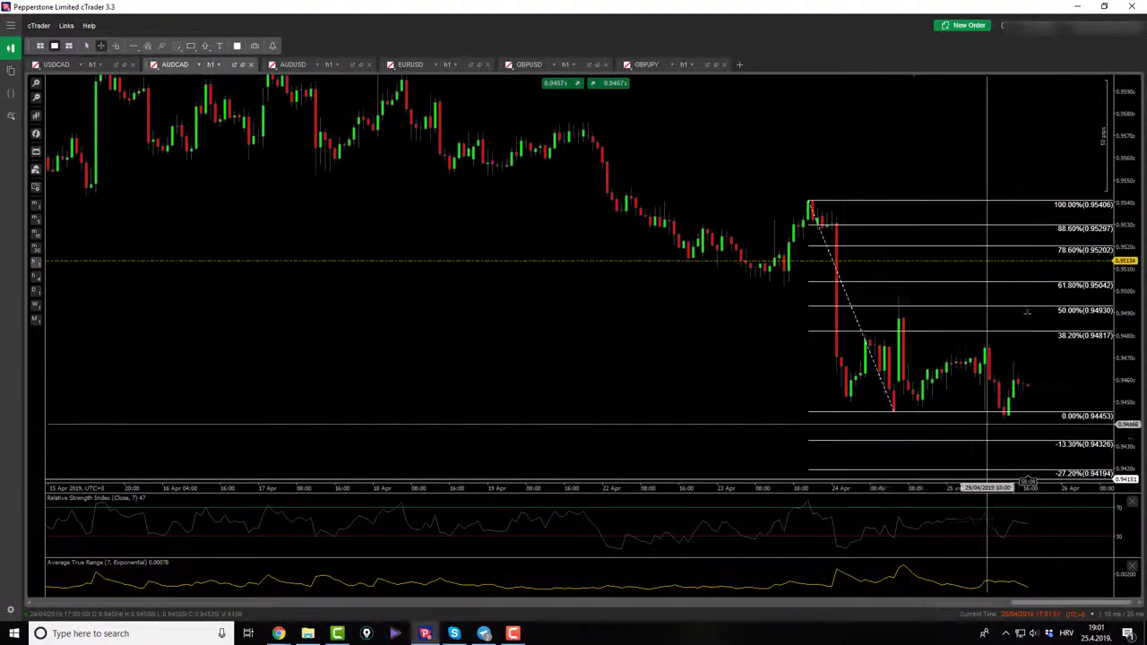
{"action": "left_click", "coordinate": [1091, 261]}
{"action": "key", "text": "Delete"}
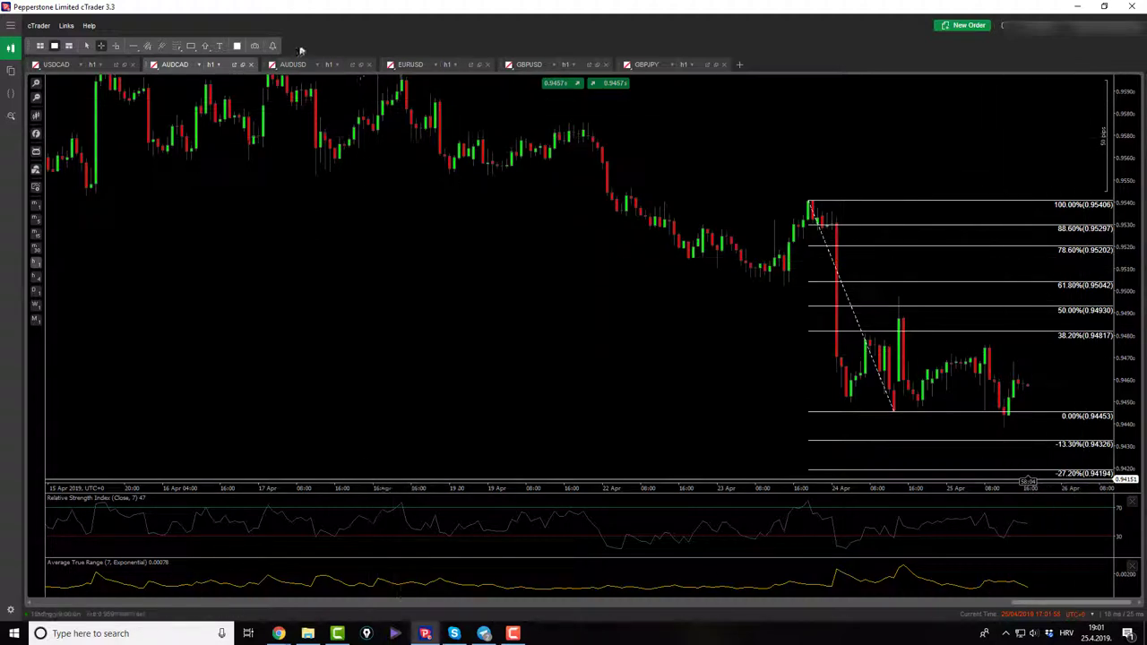
{"action": "left_click", "coordinate": [305, 67]}
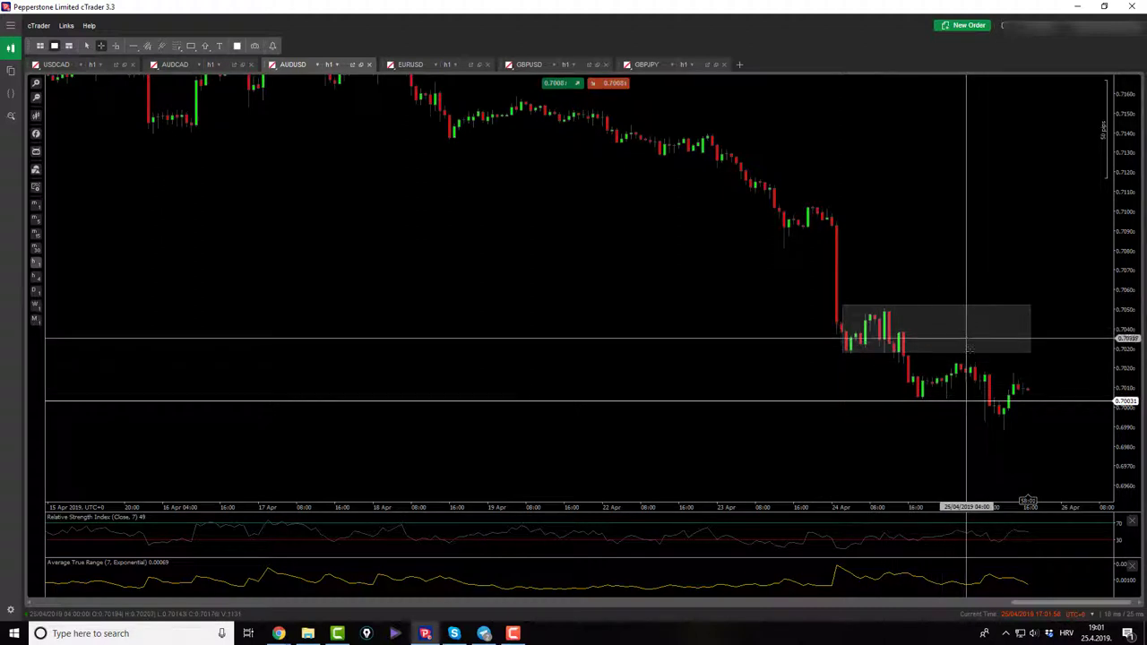
Step: Place a horizontal line at 0.70031 on AUDUSD, then view EURUSD and bring up GBPUSD
{"action": "left_click", "coordinate": [986, 401]}
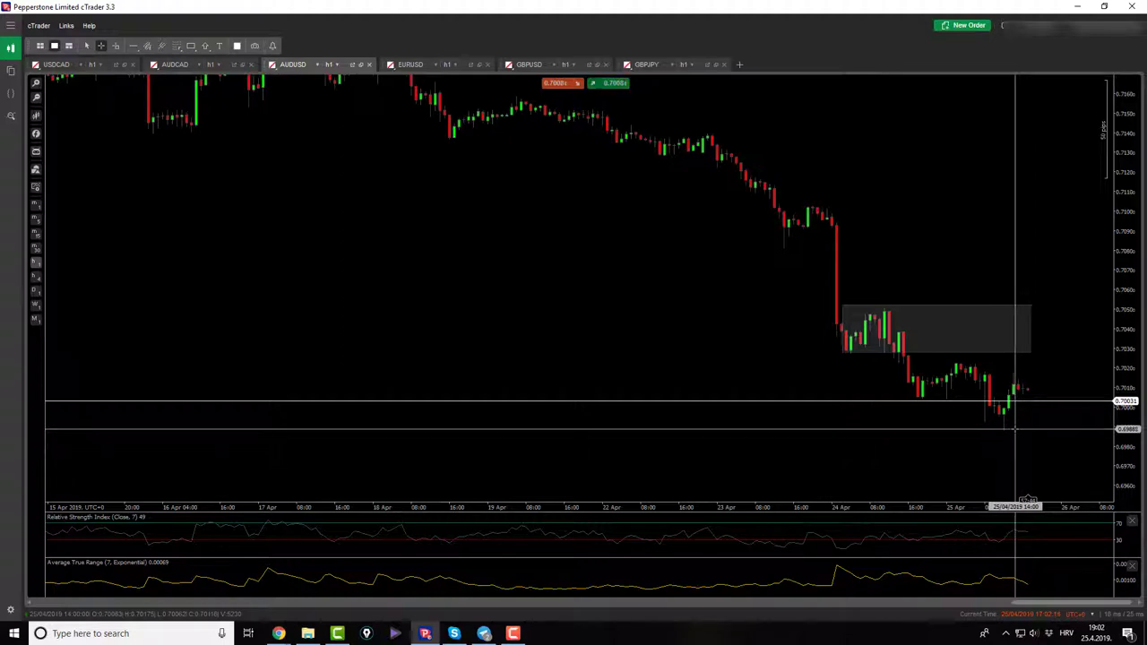
{"action": "left_click", "coordinate": [421, 64]}
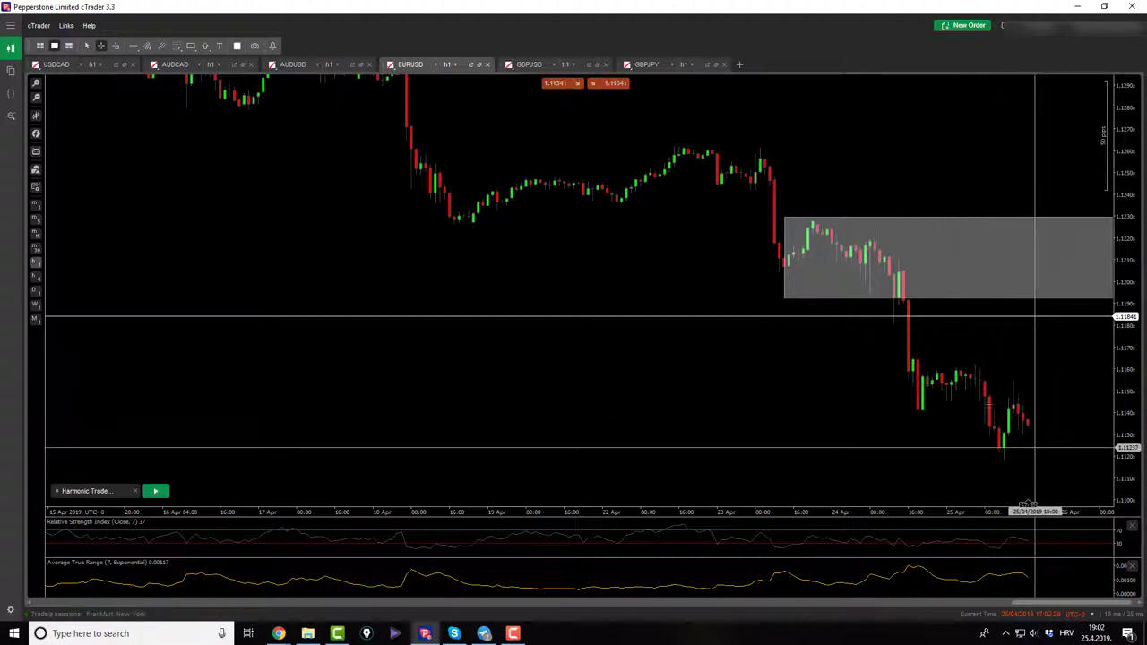
{"action": "left_click", "coordinate": [527, 65]}
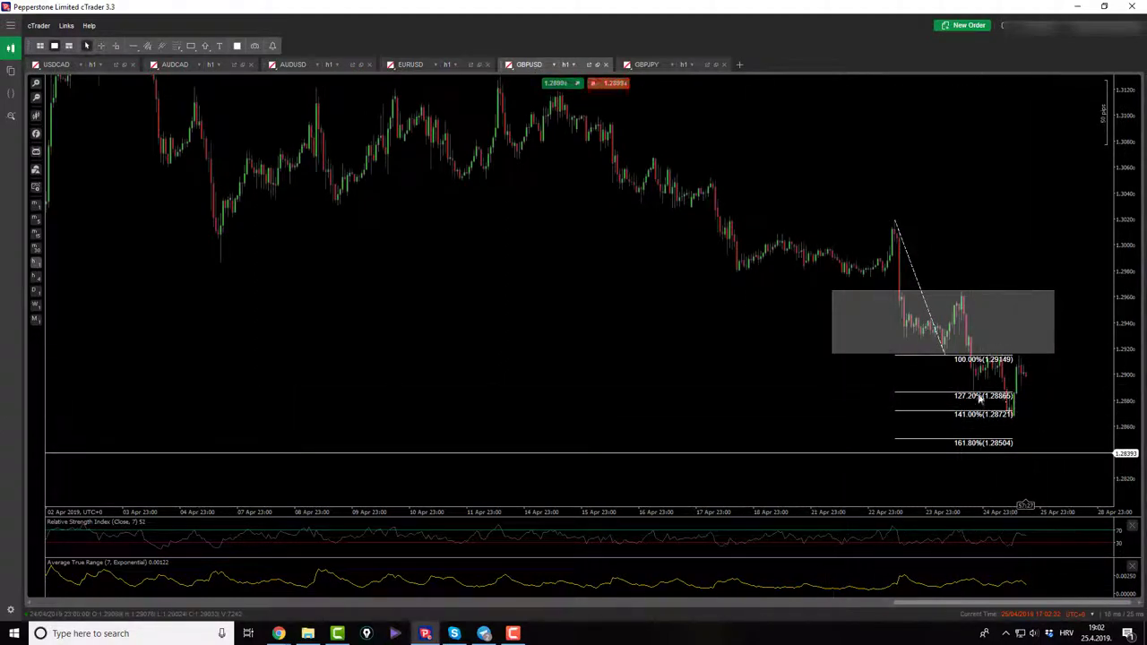
Step: Delete the GBPUSD Fibonacci drawing and shift and shrink the grey zone onto the recent candles
{"action": "left_click", "coordinate": [946, 358]}
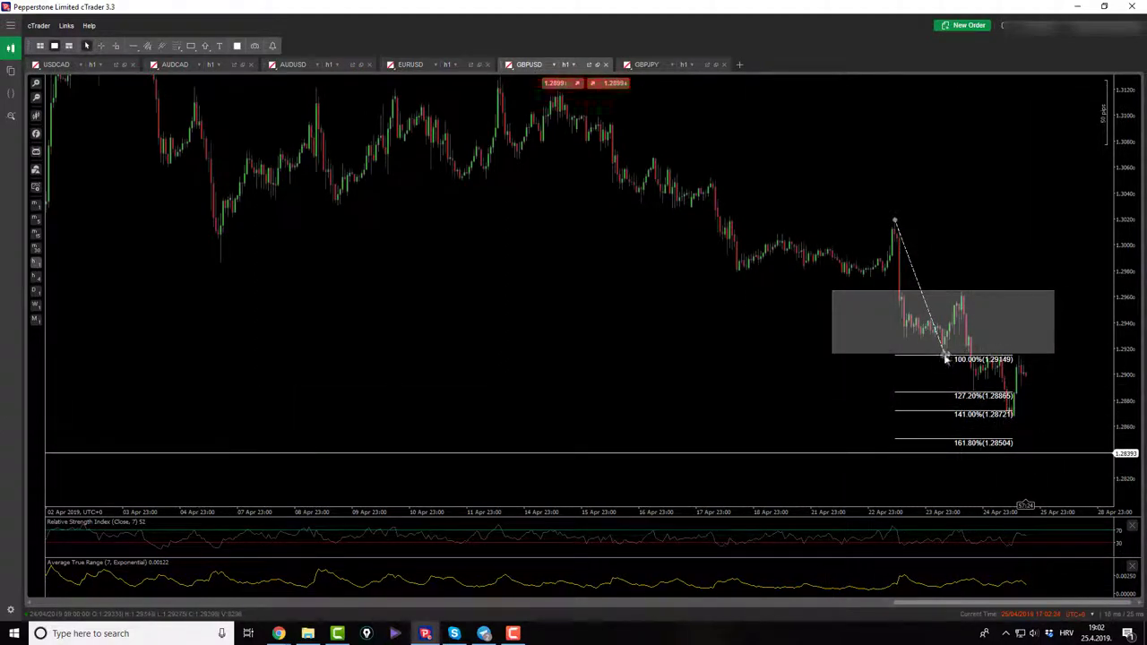
{"action": "key", "text": "Delete"}
{"action": "left_click", "coordinate": [910, 332]}
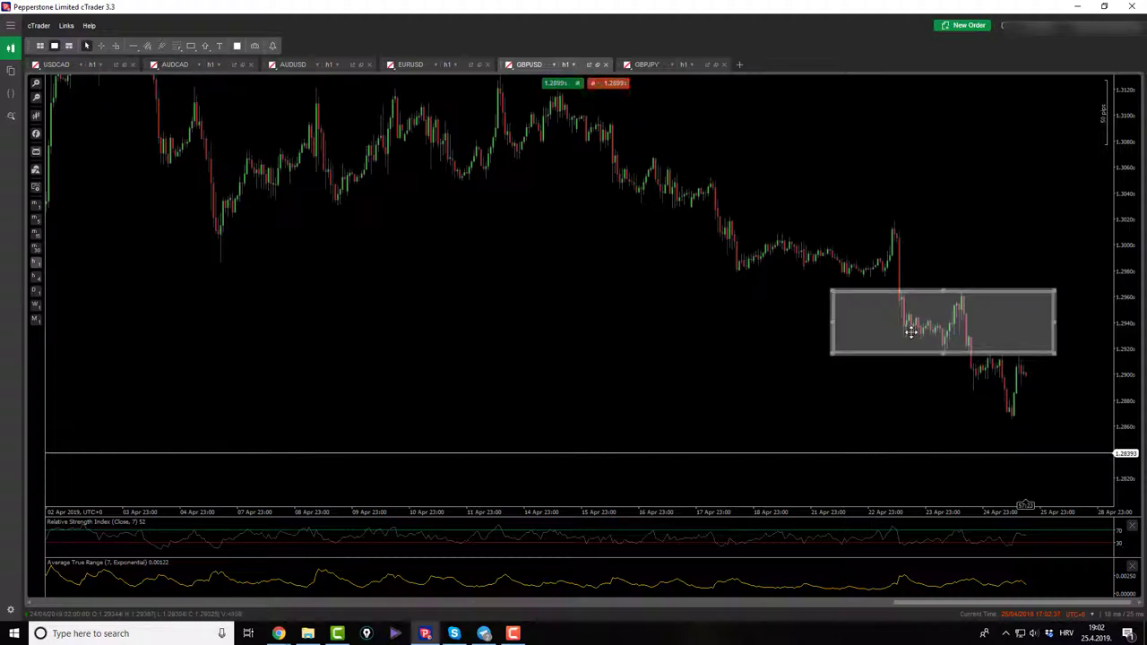
{"action": "left_click_drag", "start_coordinate": [911, 332], "coordinate": [945, 367]}
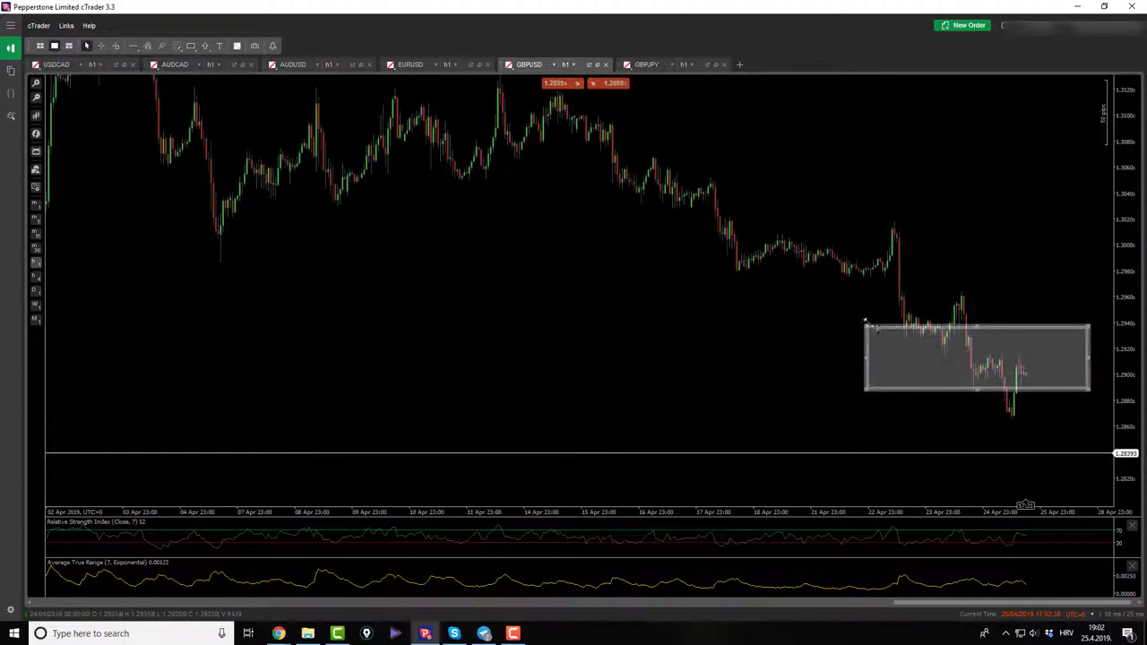
{"action": "left_click_drag", "start_coordinate": [866, 324], "coordinate": [972, 352]}
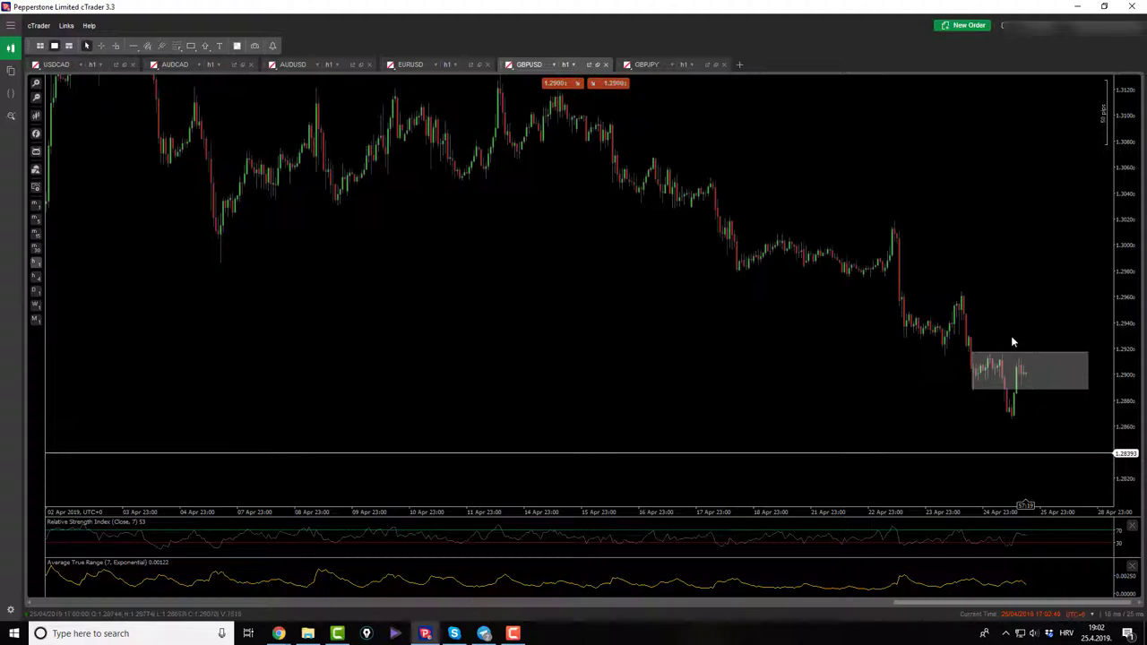
{"action": "scroll", "coordinate": [1012, 342], "scroll_direction": "up", "scroll_amount": 2}
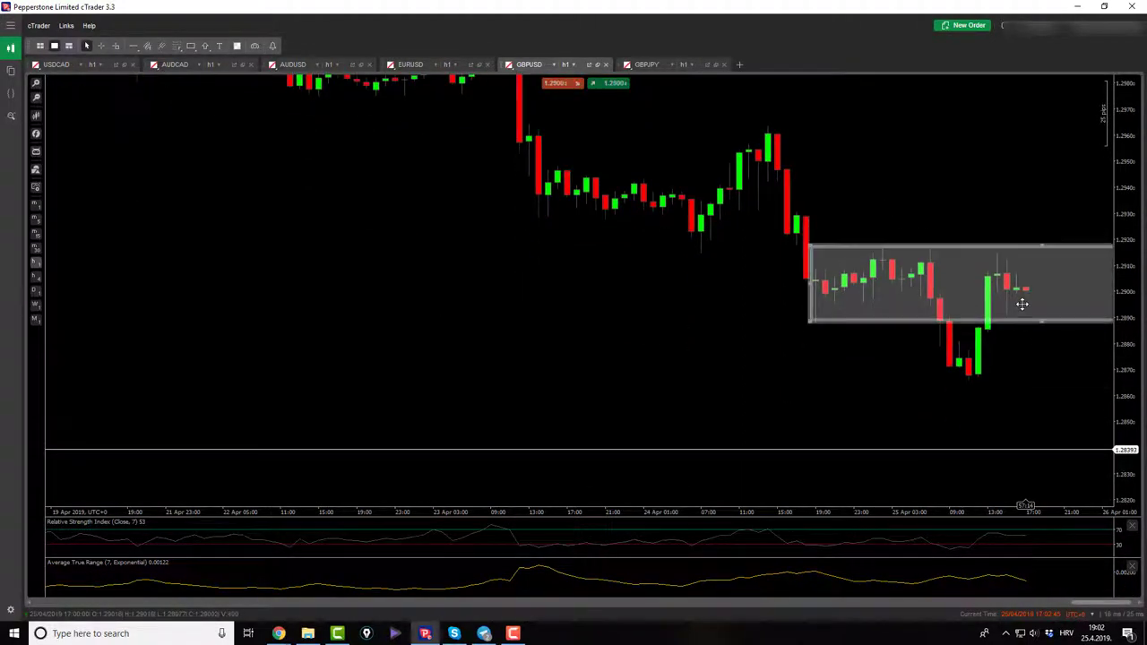
Step: Check the grey zone's edges, then switch to the GBPJPY chart
{"action": "left_click", "coordinate": [932, 361]}
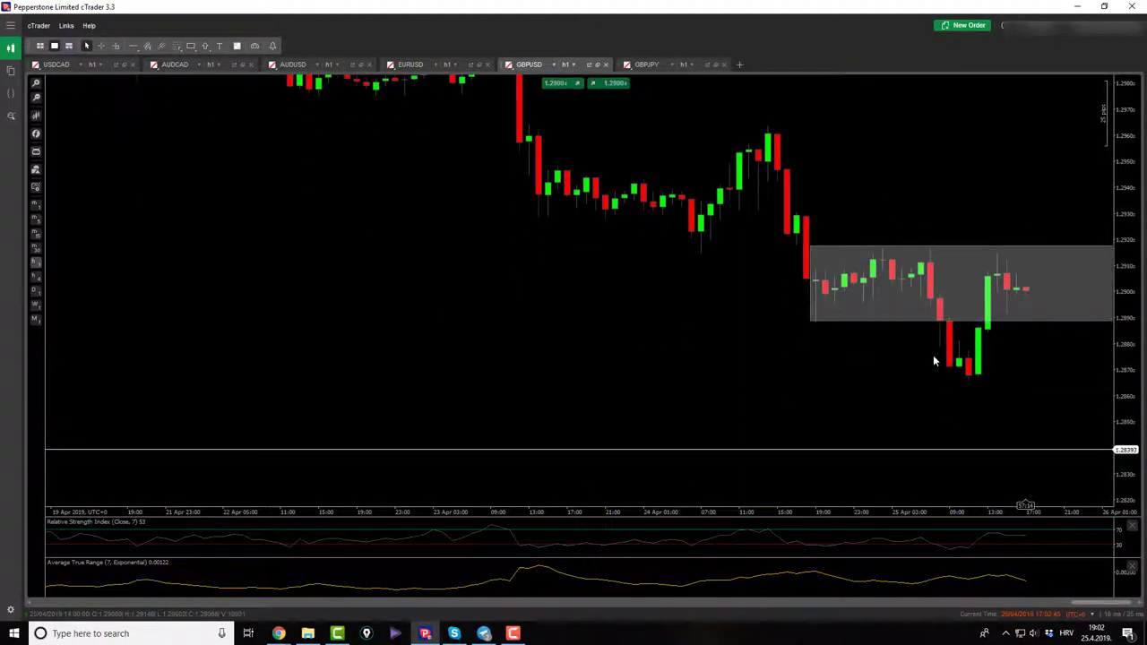
{"action": "left_click", "coordinate": [1021, 311]}
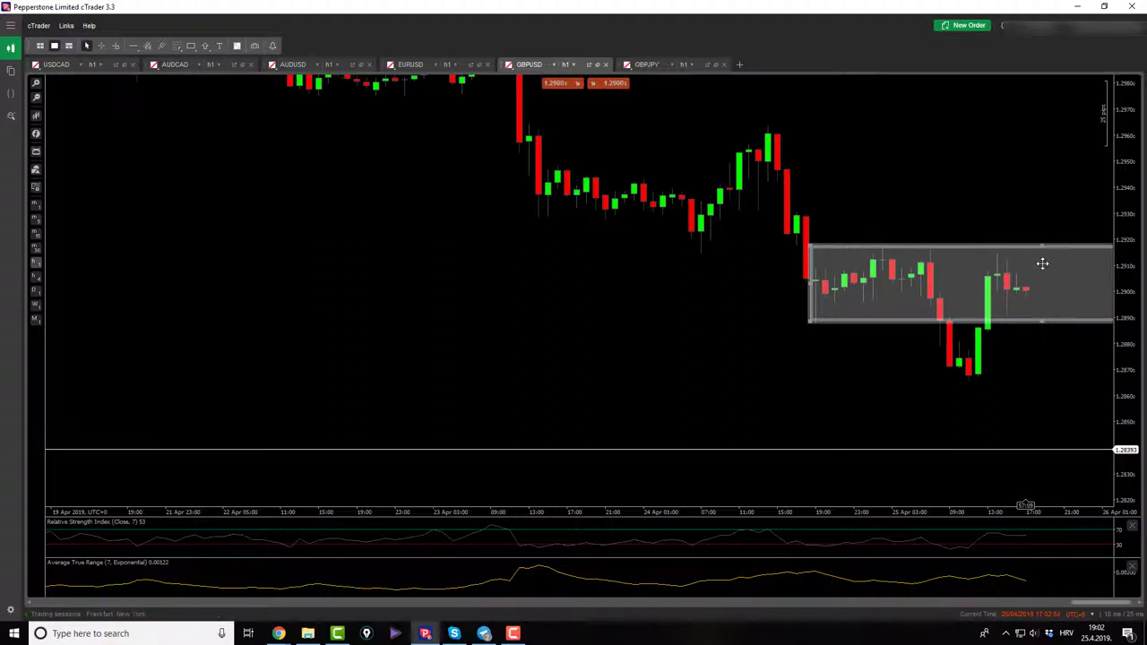
{"action": "left_click", "coordinate": [1015, 368]}
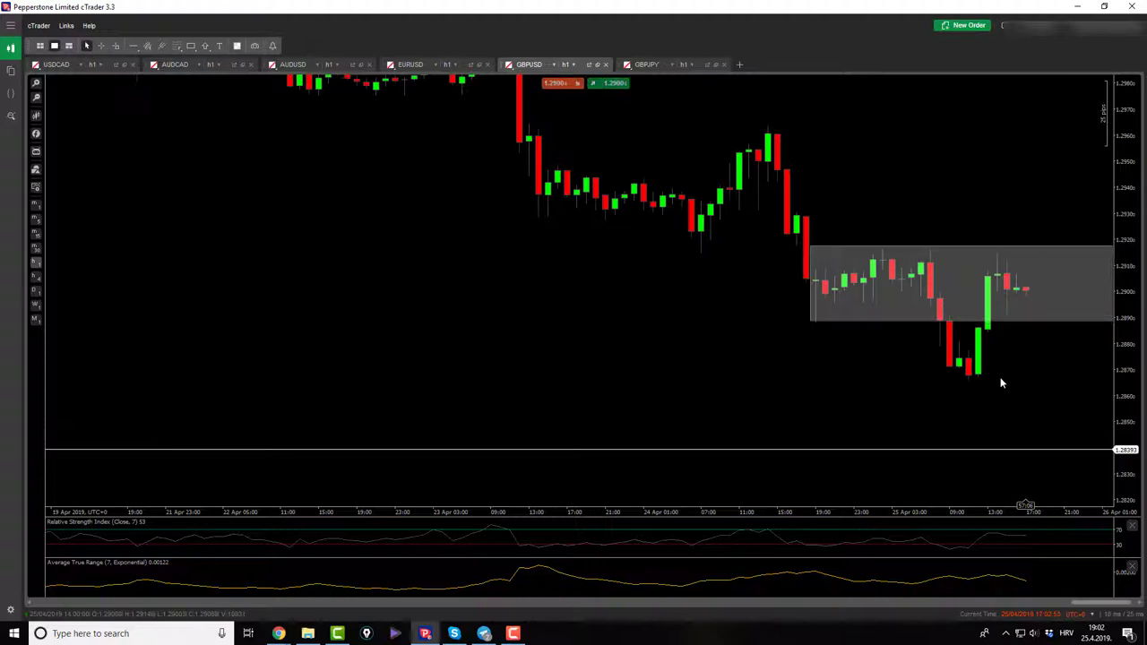
{"action": "left_click", "coordinate": [646, 64]}
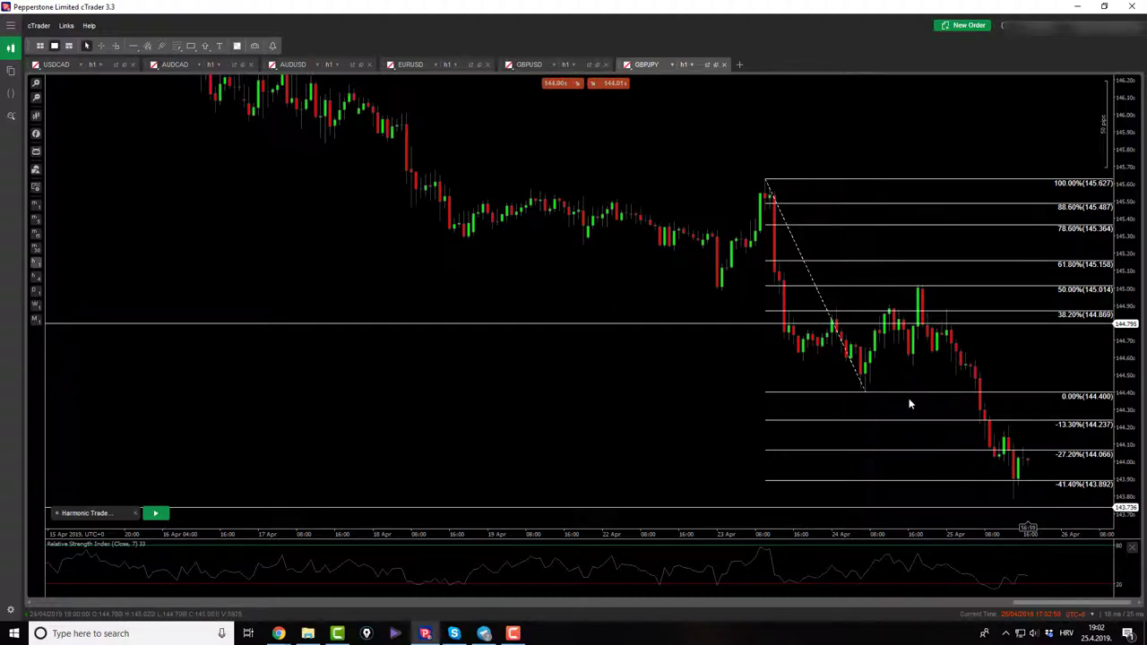
Step: Remove the GBPJPY Fibonacci retracement and switch back to the USDCAD chart
{"action": "left_click", "coordinate": [865, 394]}
{"action": "key", "text": "Delete"}
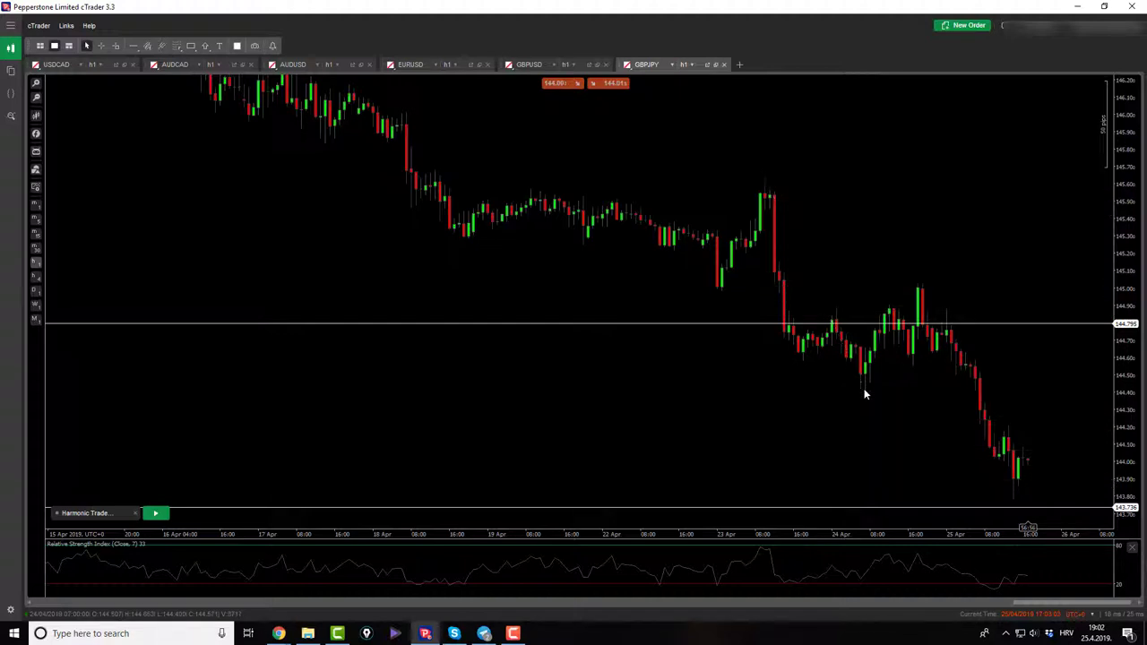
{"action": "left_click", "coordinate": [79, 66]}
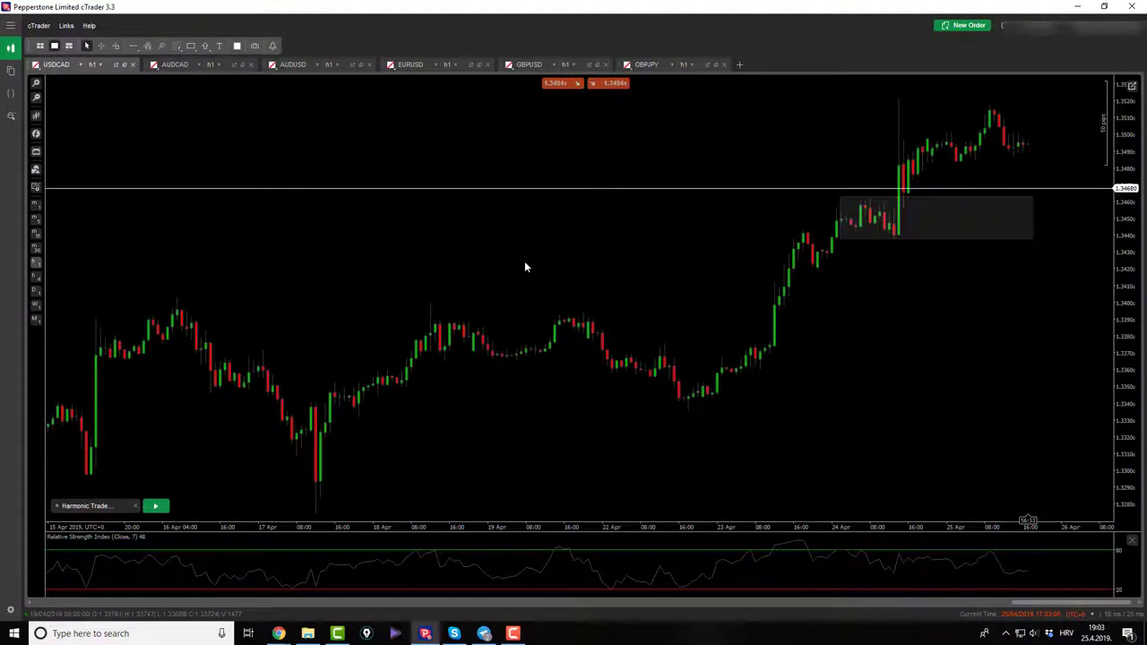